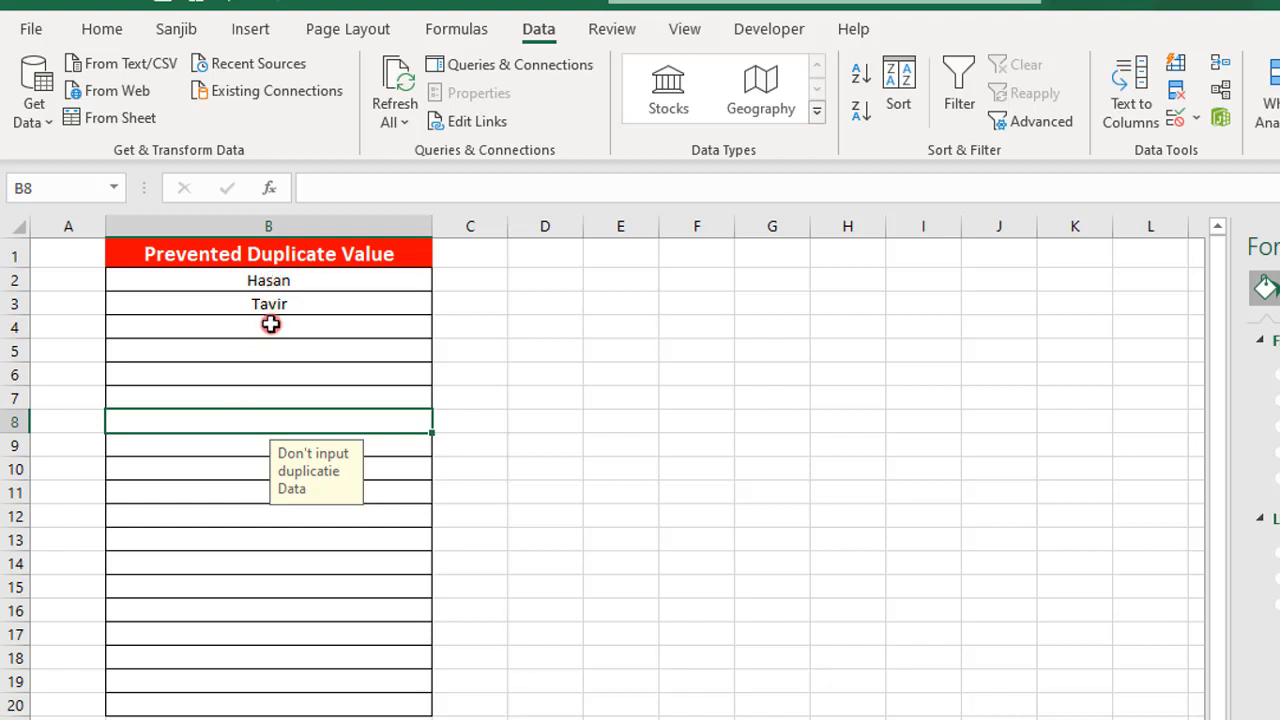
# - Try to enter the name from B2 again in cell B4, then cancel the entry
pyautogui.click(256, 279)
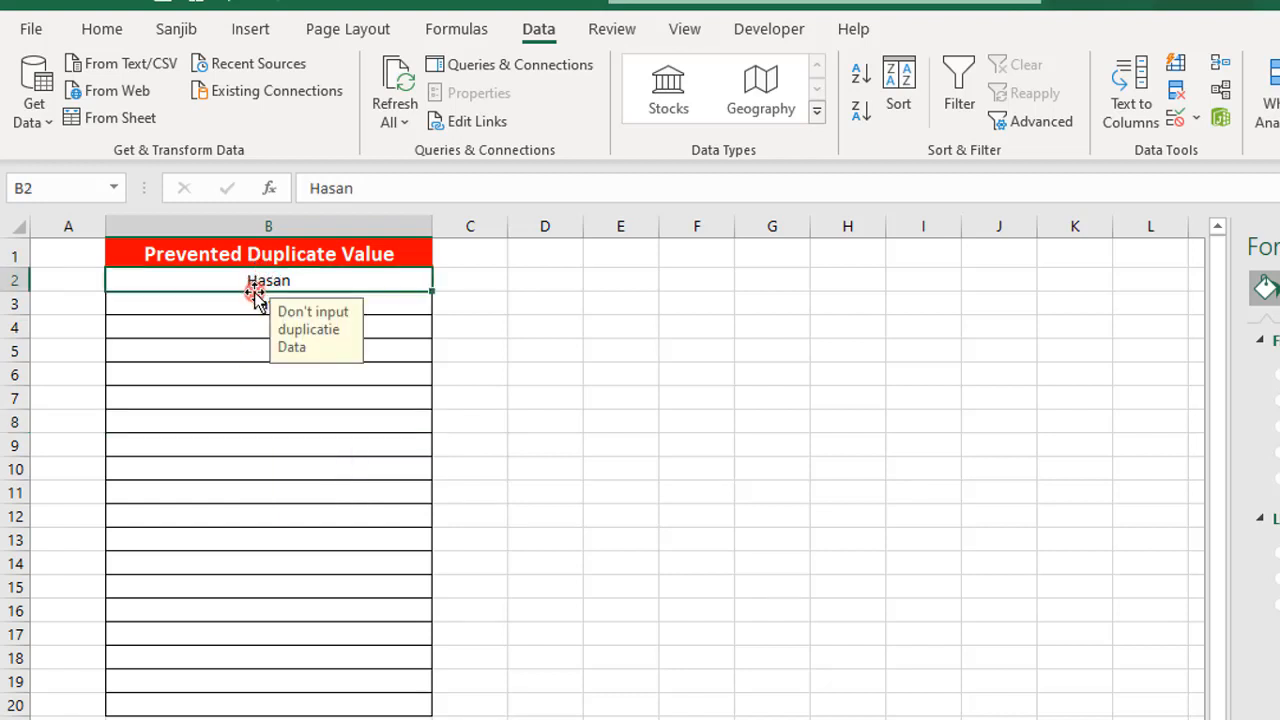
pyautogui.click(232, 300)
pyautogui.click(229, 325)
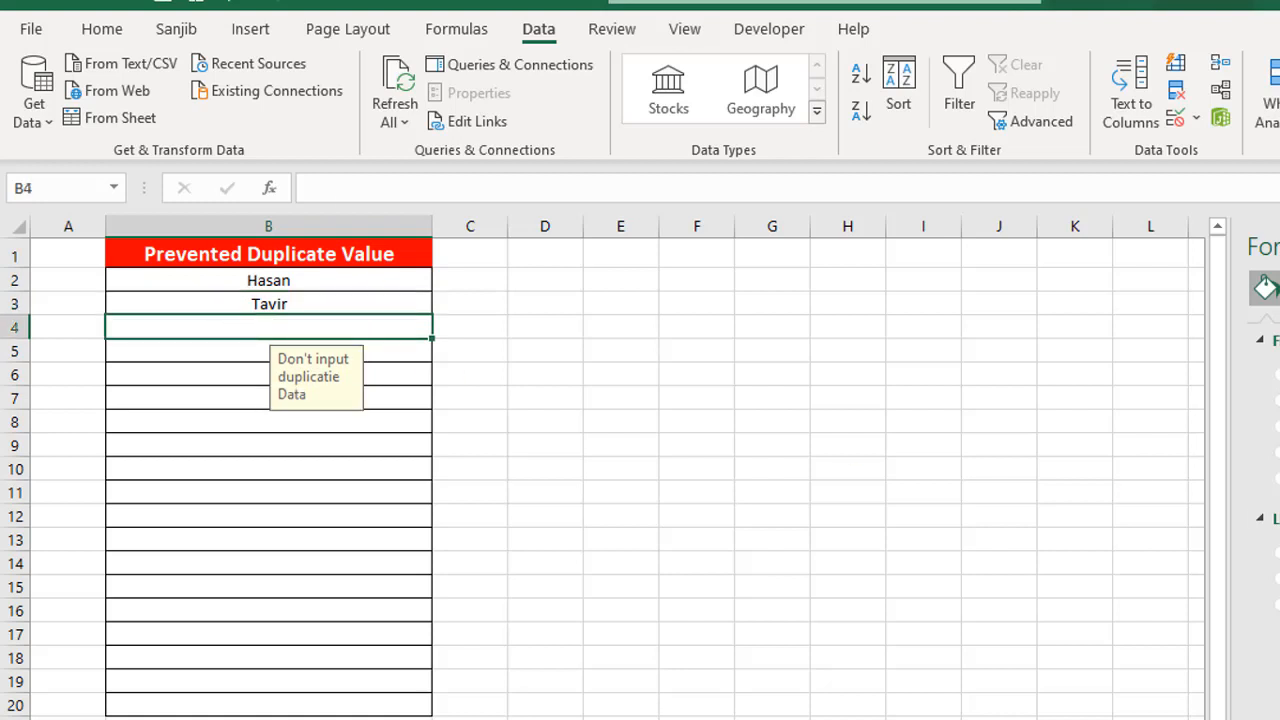
pyautogui.write('Hasan')
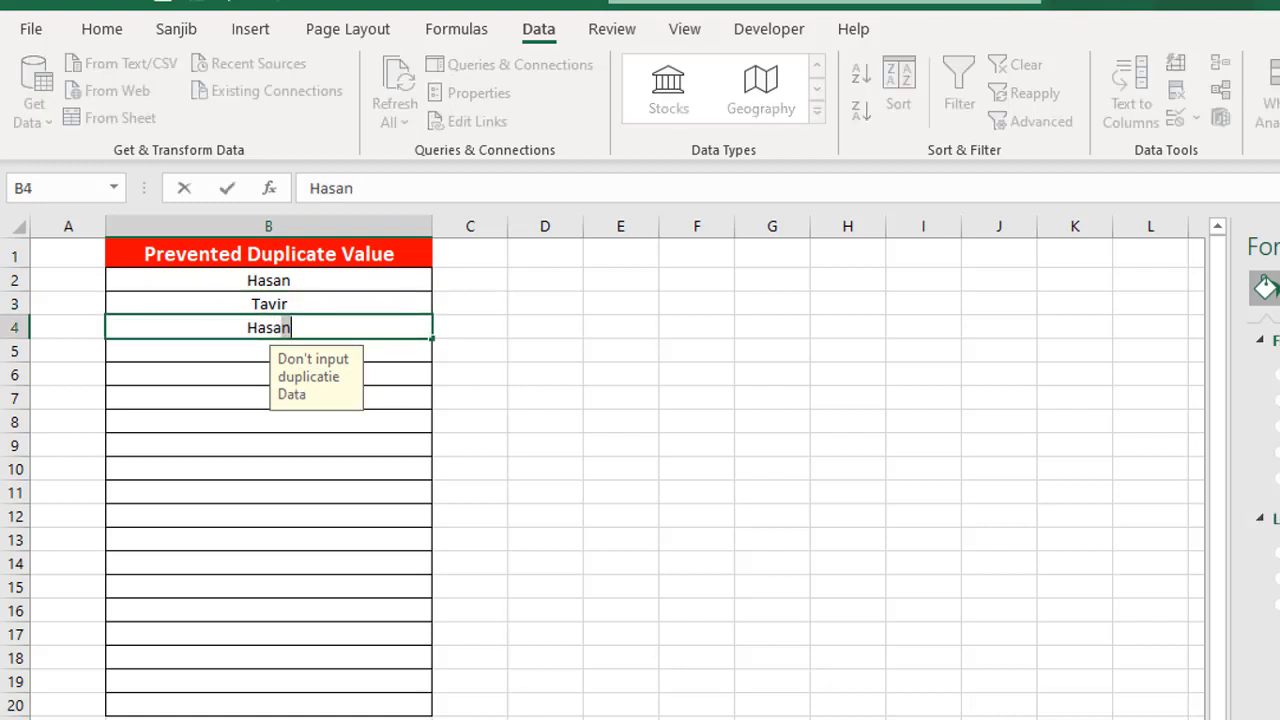
pyautogui.press('Return')
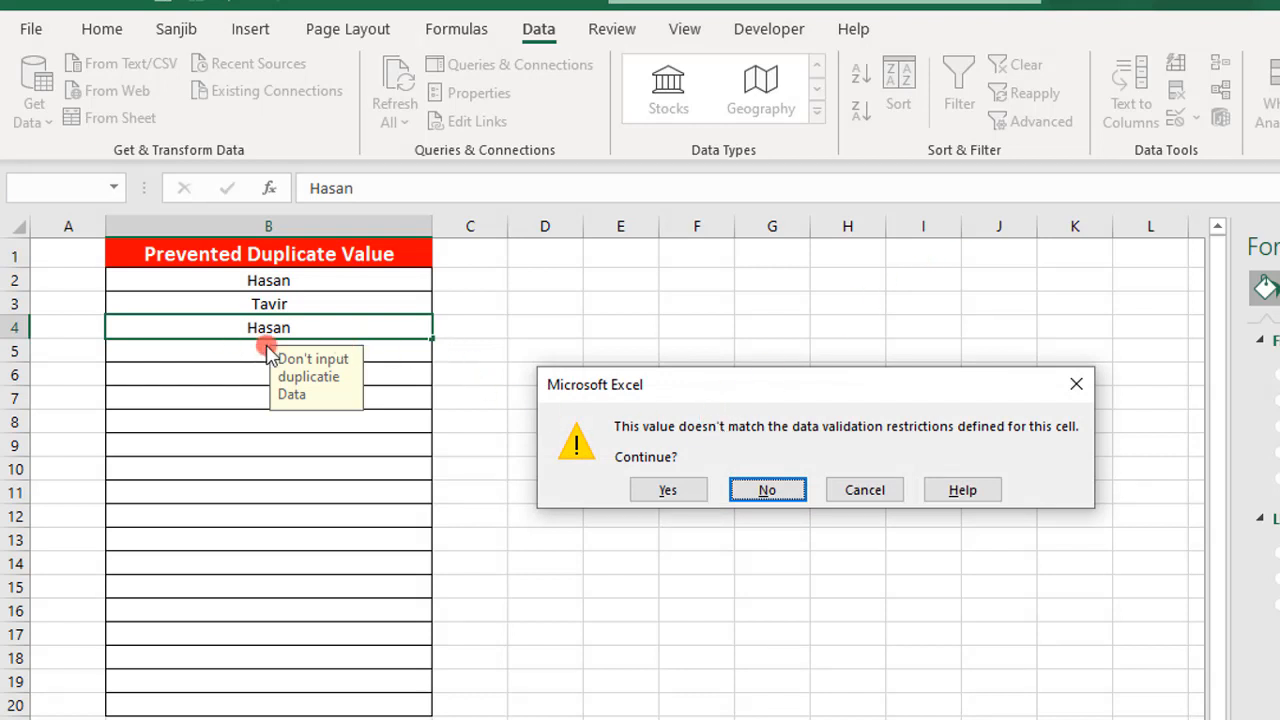
pyautogui.click(886, 494)
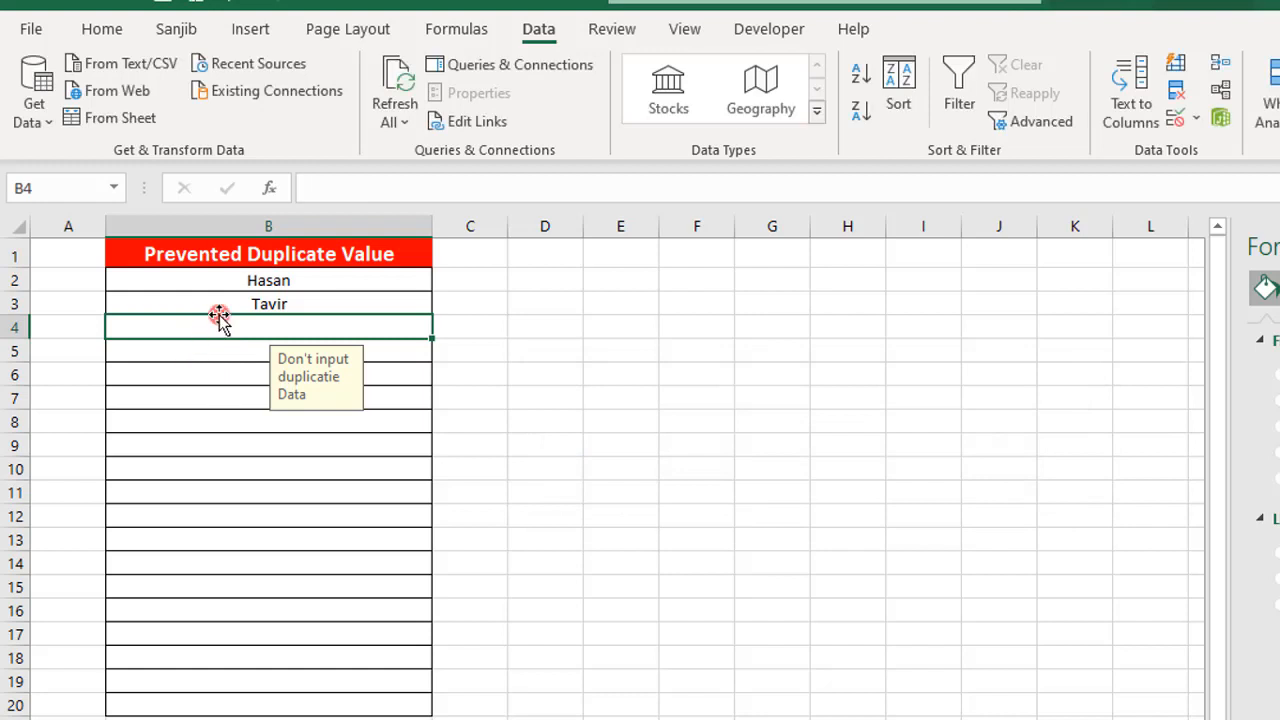
# - Clear the names in B2:B4 and enter 1, 2 and 3 in those cells
pyautogui.moveTo(255, 280); pyautogui.dragTo(260, 318)
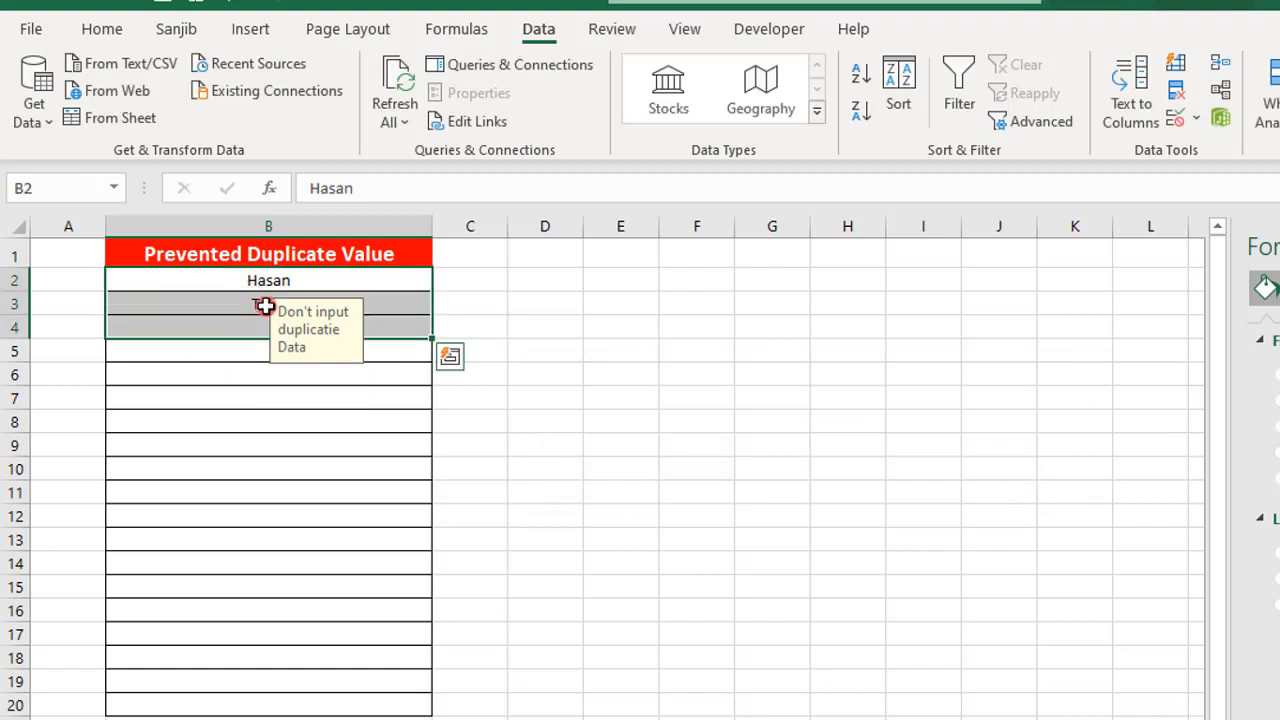
pyautogui.press('Delete')
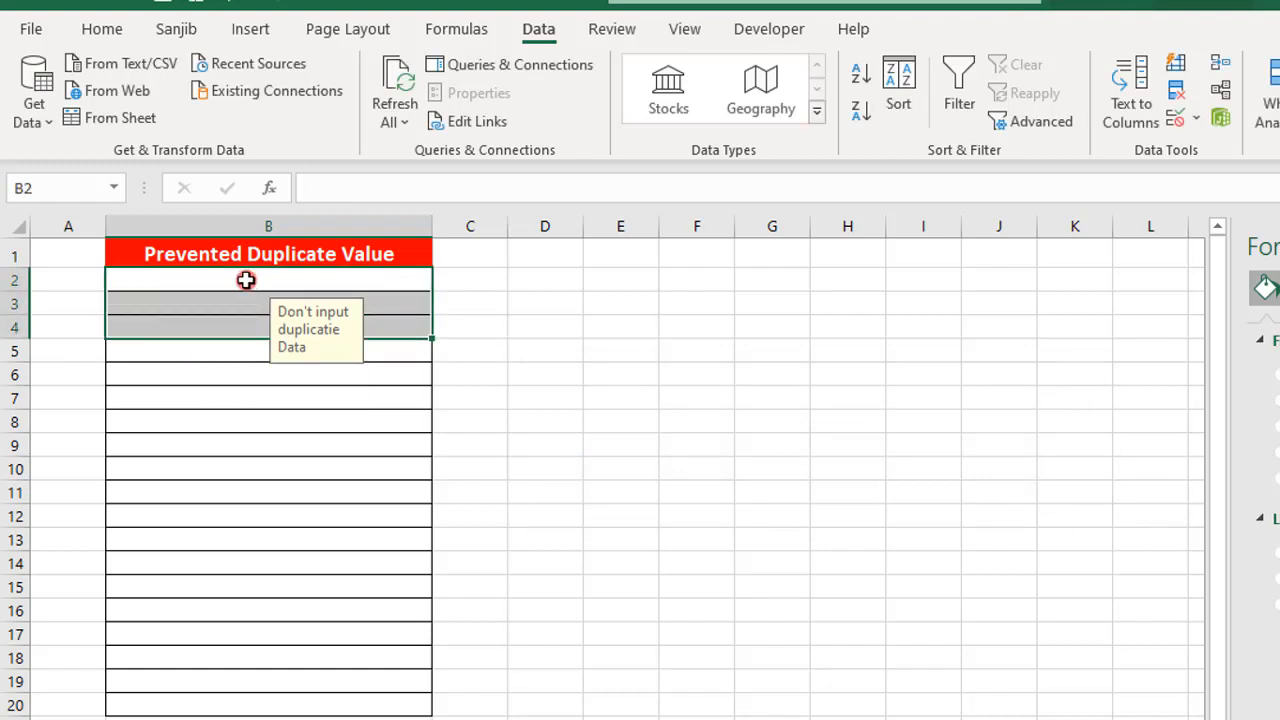
pyautogui.click(246, 280)
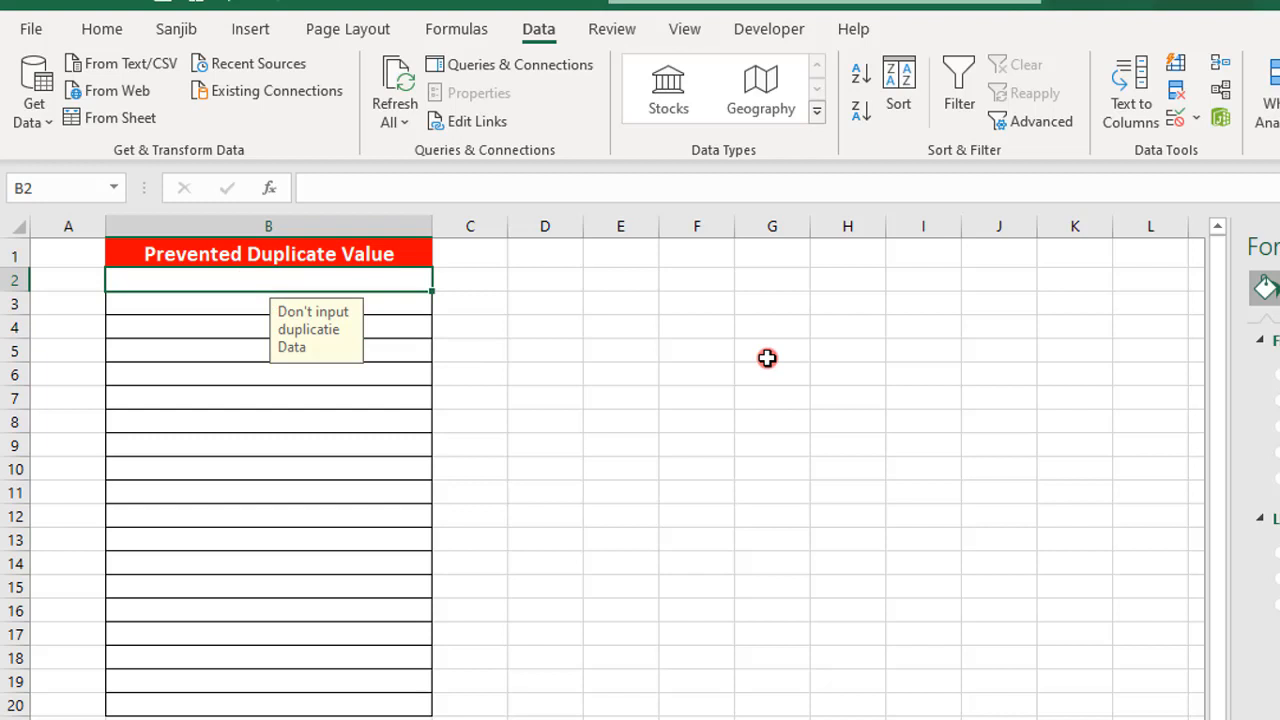
pyautogui.write('1')
pyautogui.press('Return')
pyautogui.write('2')
pyautogui.press('Return')
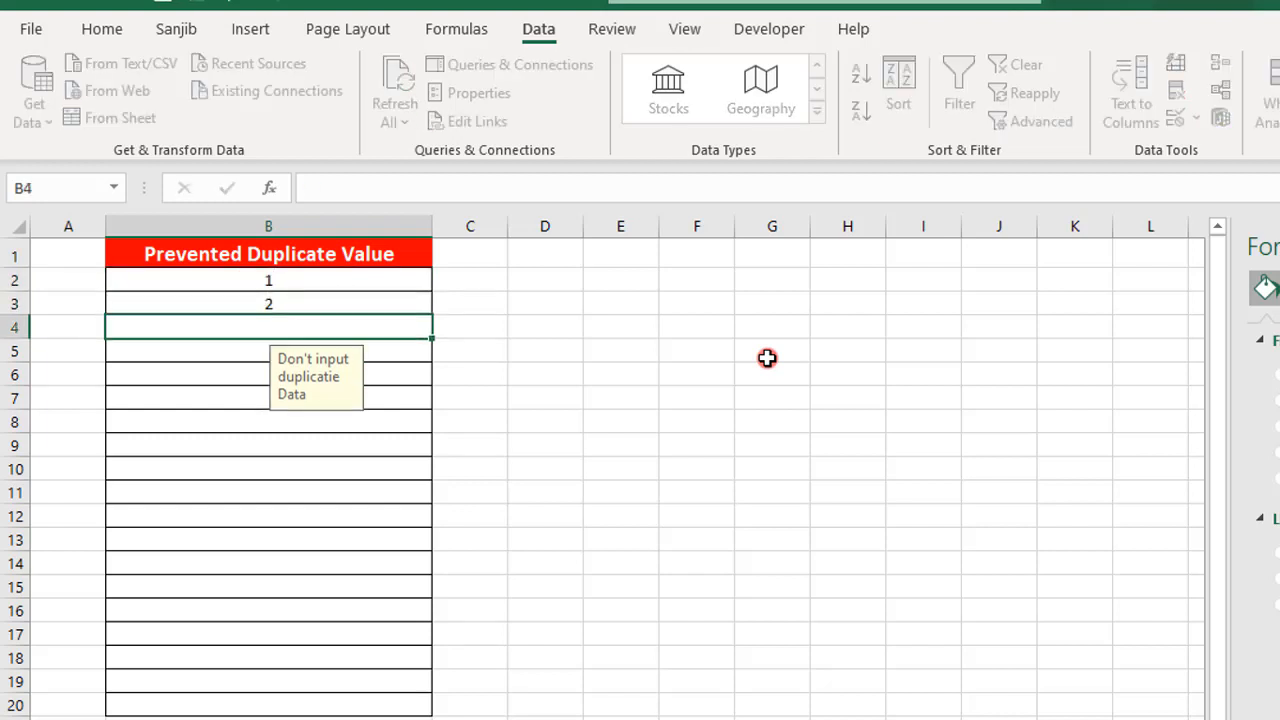
pyautogui.write('3')
pyautogui.press('Return')
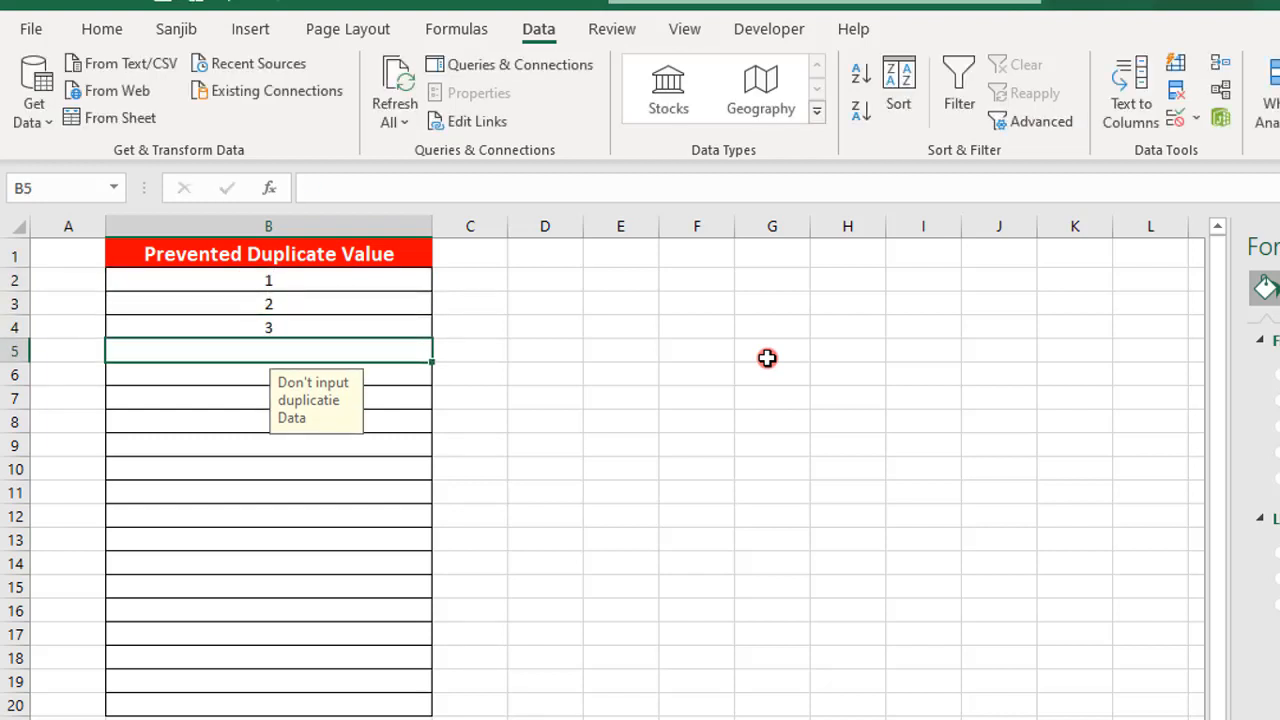
# - Try to enter a duplicate 1 in cell B5, then cancel the entry
pyautogui.write('1')
pyautogui.press('Return')
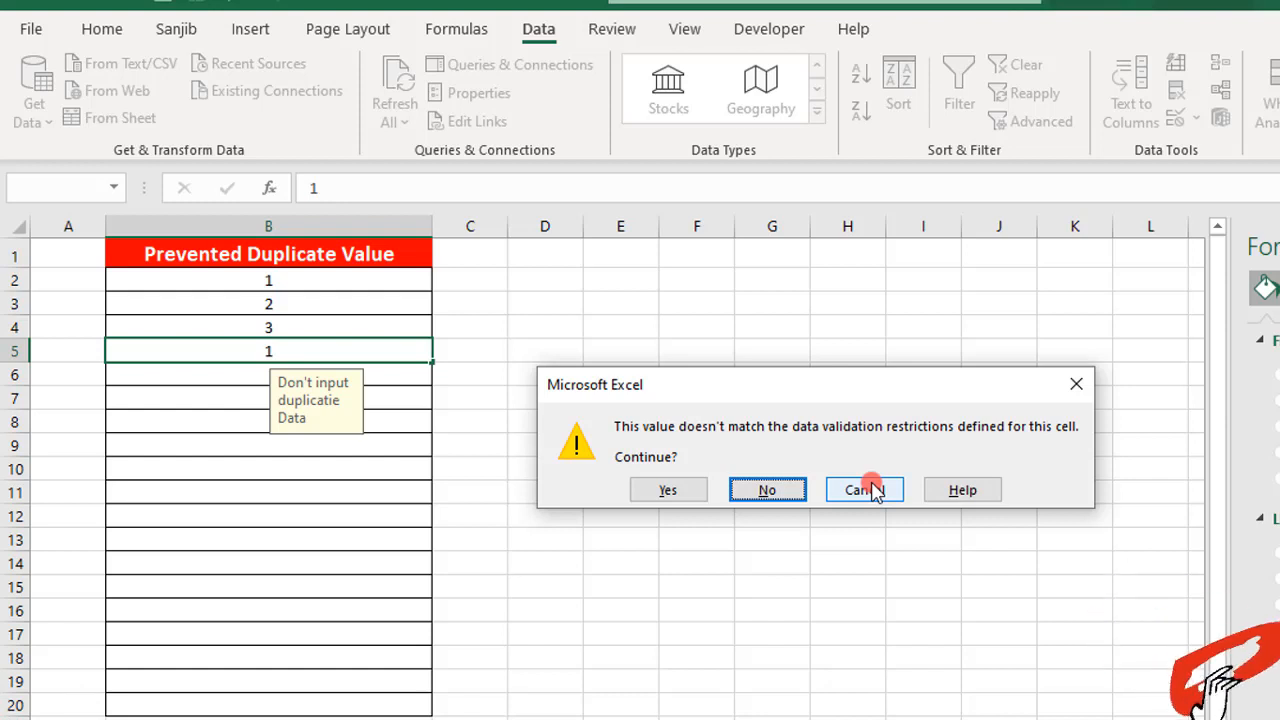
pyautogui.click(866, 490)
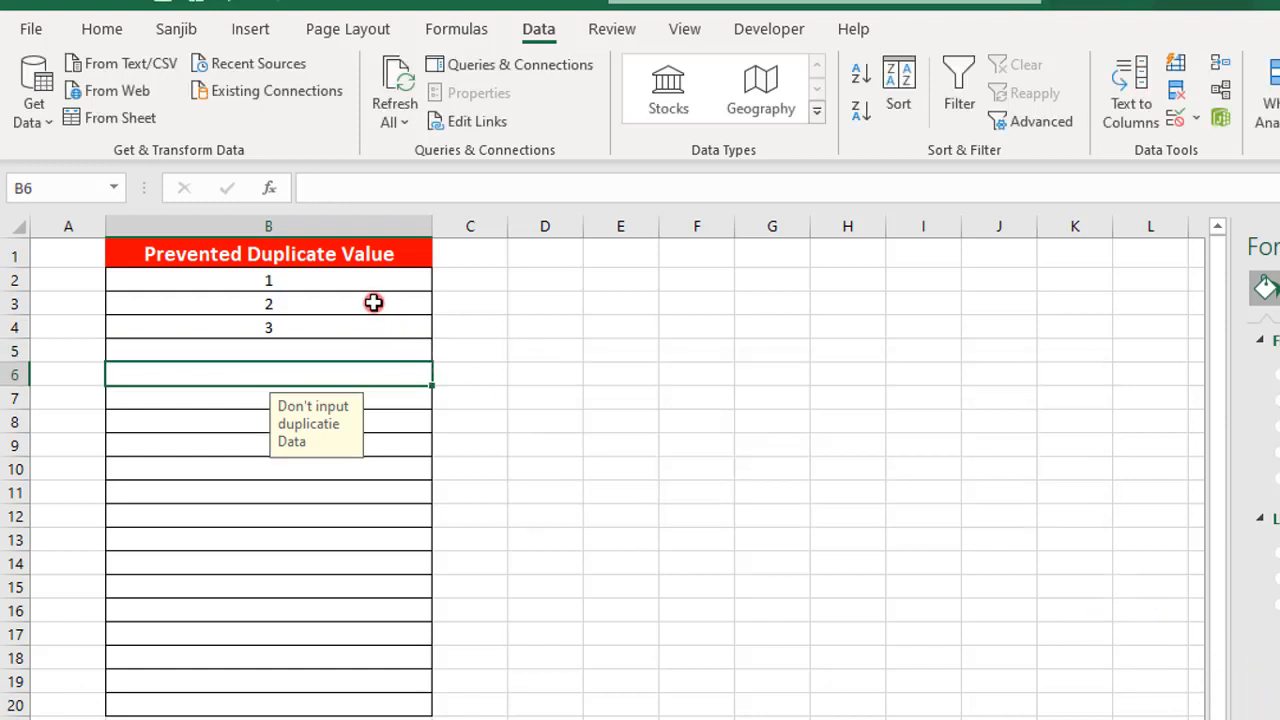
# - Start a data validation rule for cells B2:B20 that allows Custom criteria
pyautogui.click(368, 288)
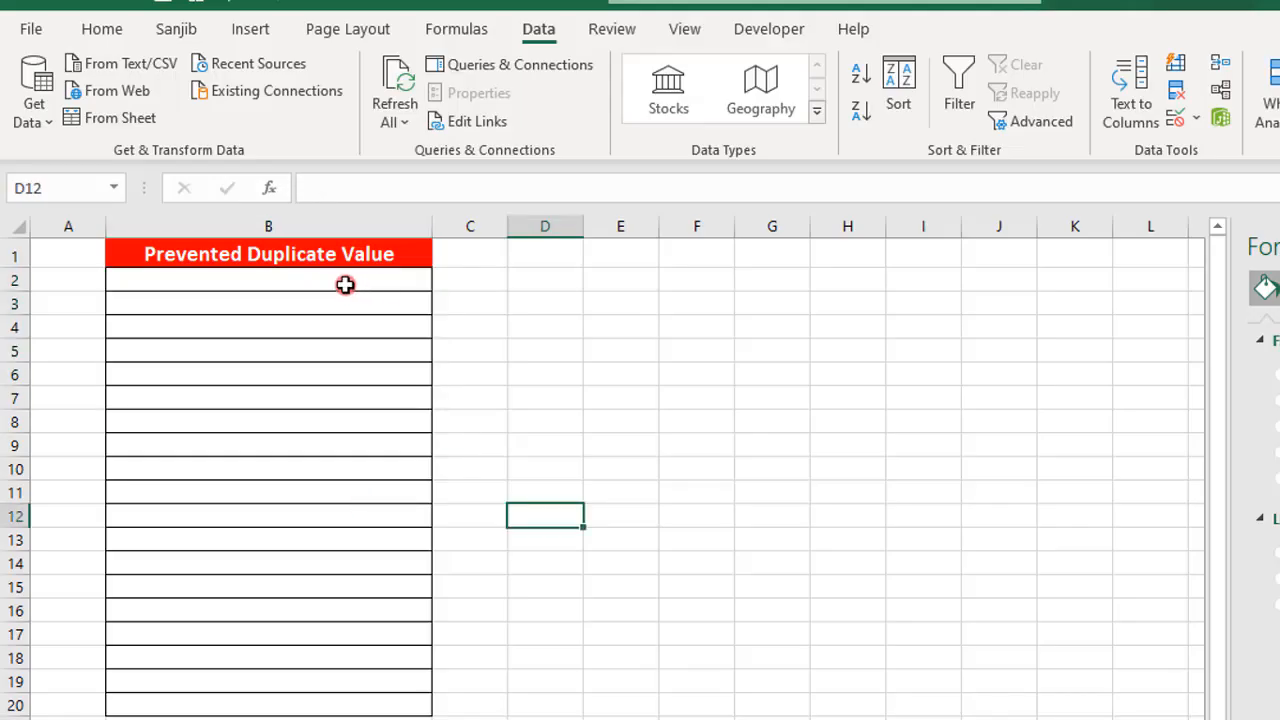
pyautogui.moveTo(346, 283); pyautogui.dragTo(332, 705)
pyautogui.moveTo(334, 660); pyautogui.dragTo(334, 662)
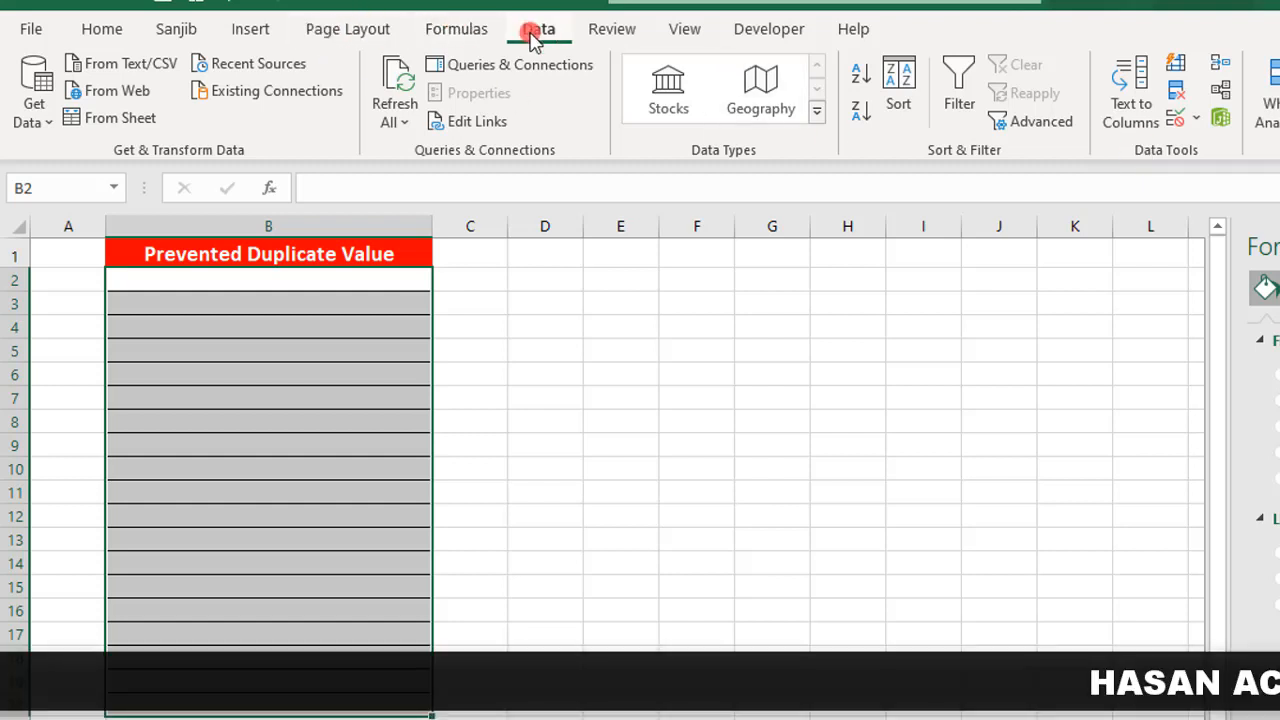
pyautogui.click(1176, 120)
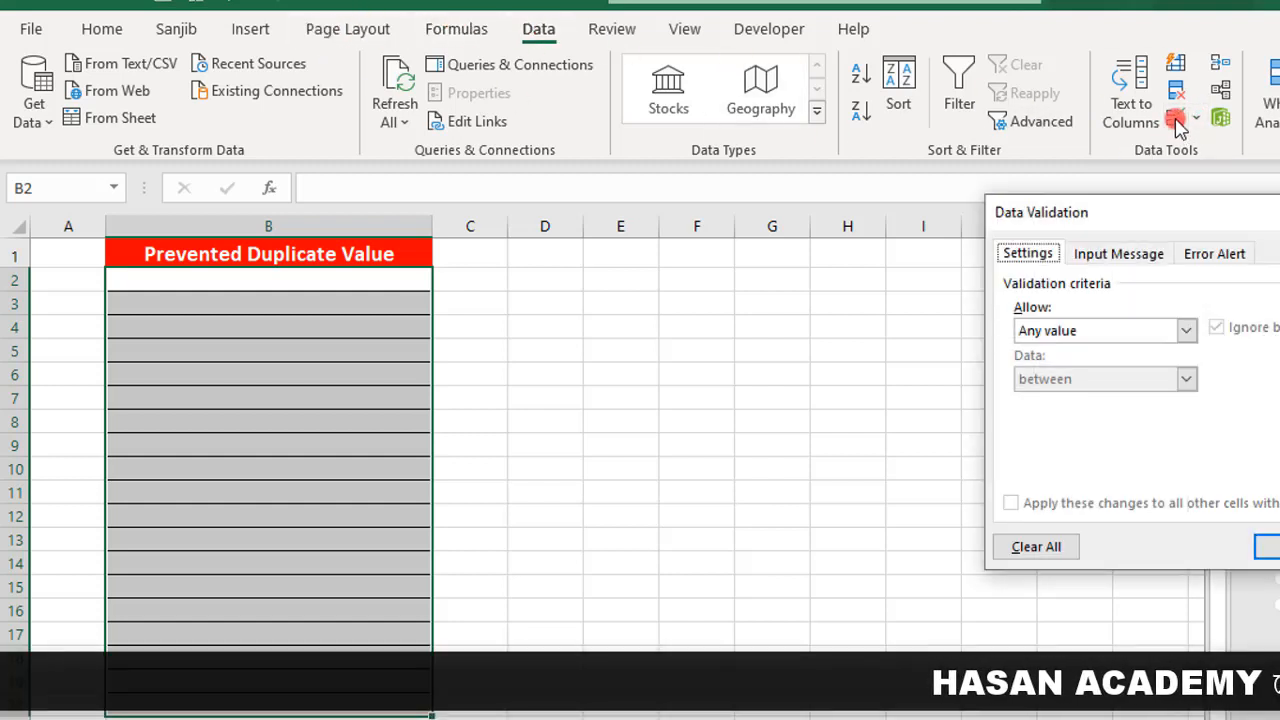
pyautogui.moveTo(1155, 203); pyautogui.dragTo(924, 103)
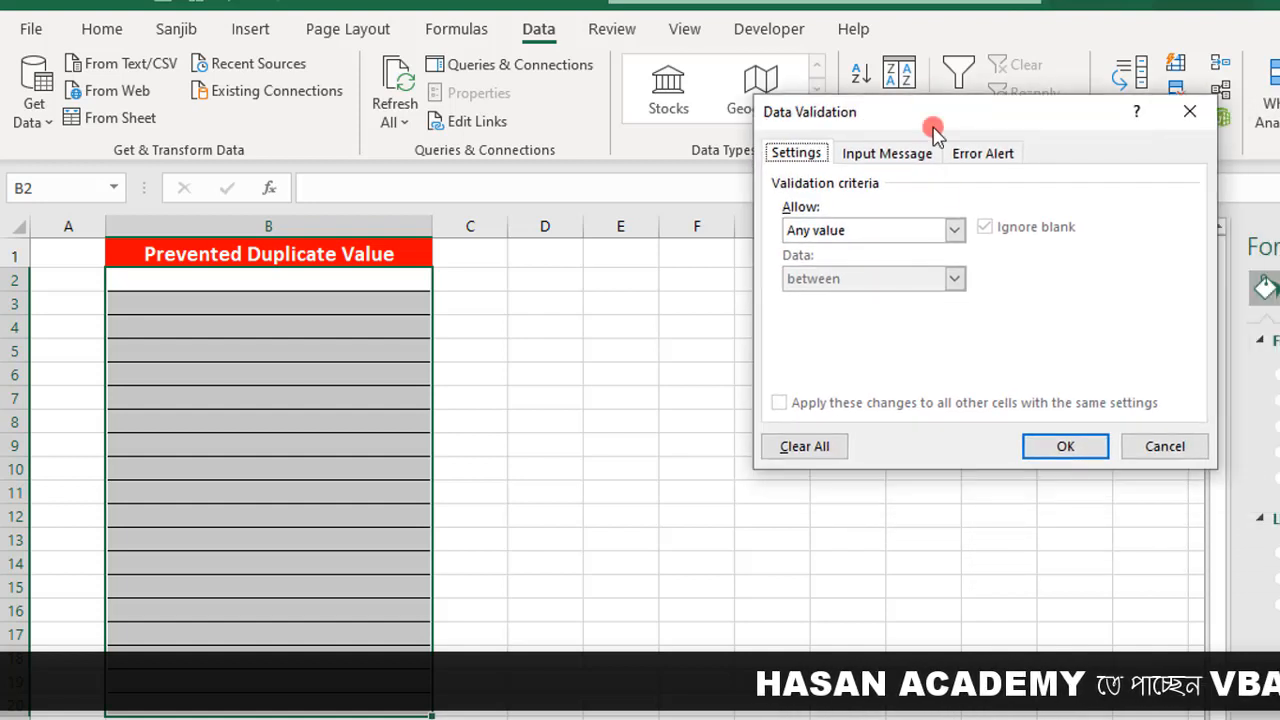
pyautogui.click(949, 230)
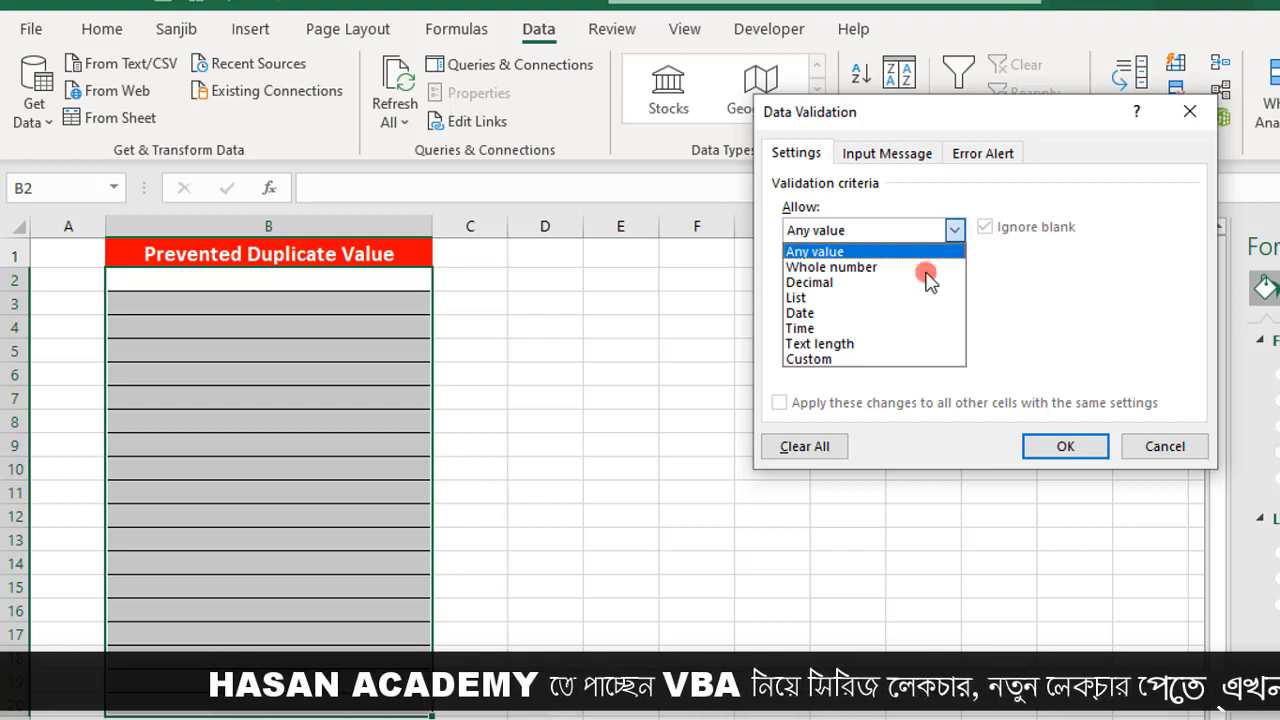
pyautogui.click(808, 359)
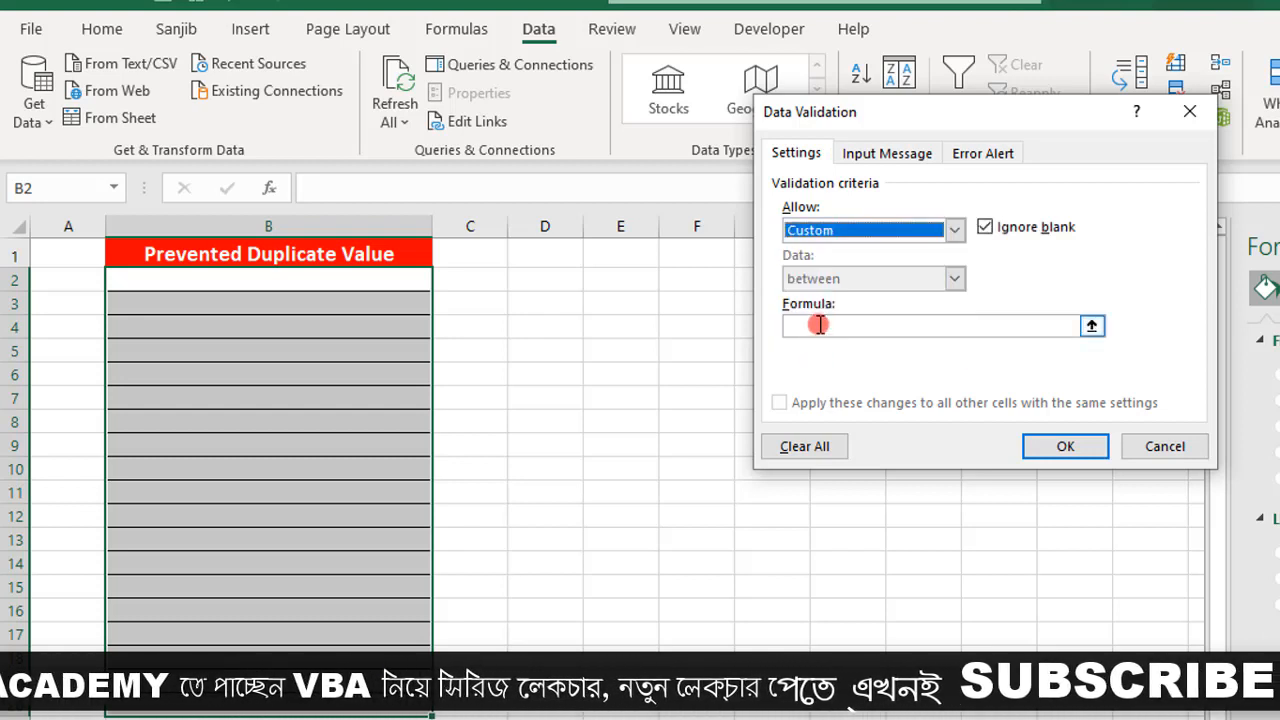
# - Begin the validation formula as =countif(B2:B2,B2, with B2:B2 as the range and B2 as the criterion
pyautogui.click(819, 325)
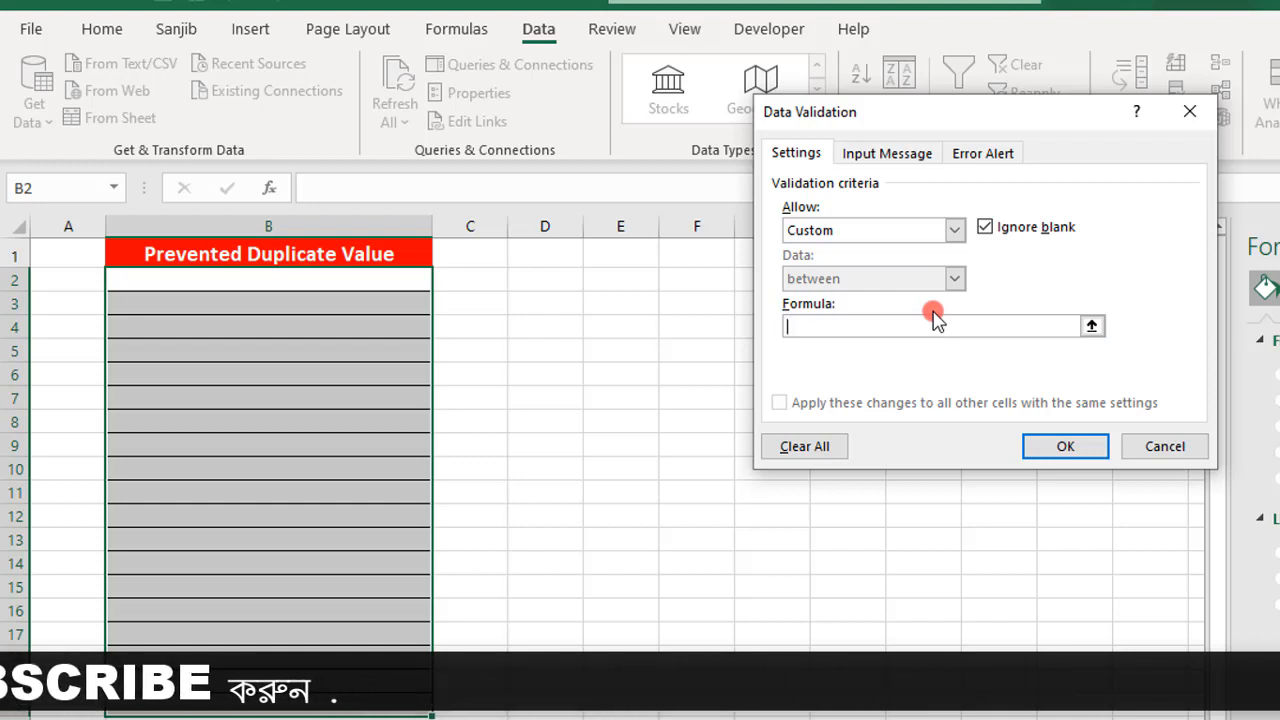
pyautogui.write('=')
pyautogui.write('con')
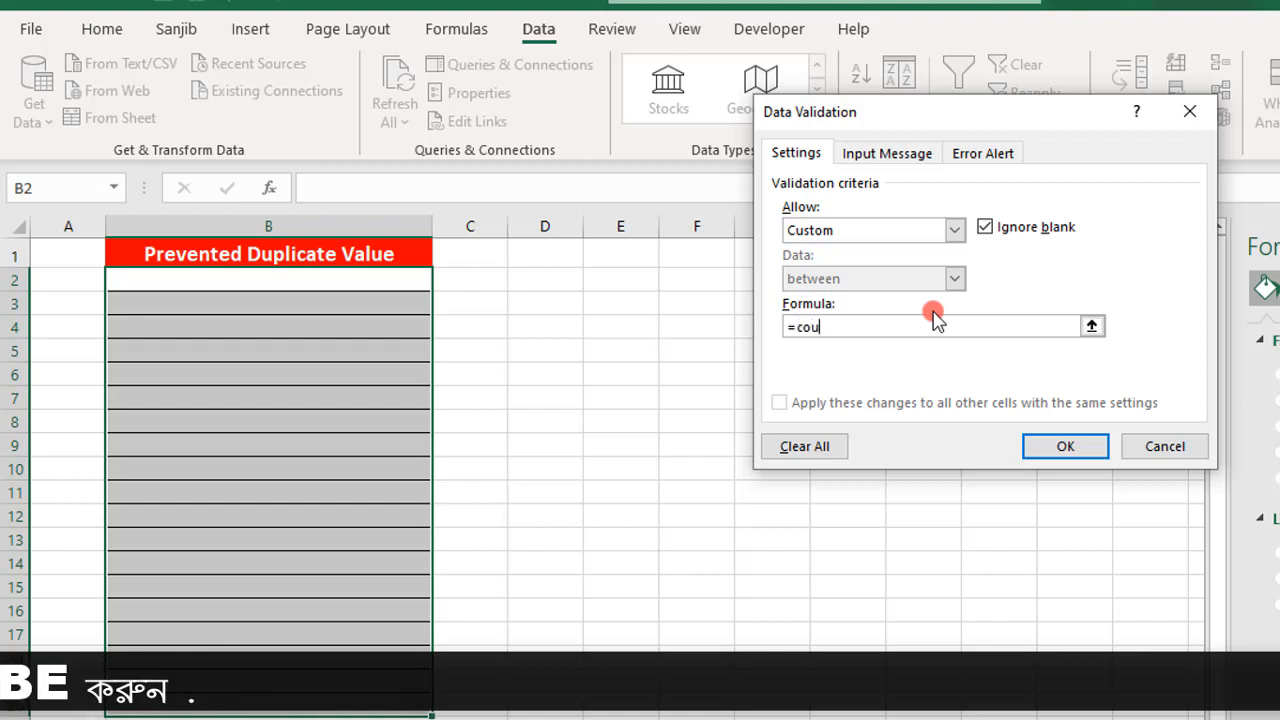
pyautogui.press('BackSpace')
pyautogui.write('untif(')
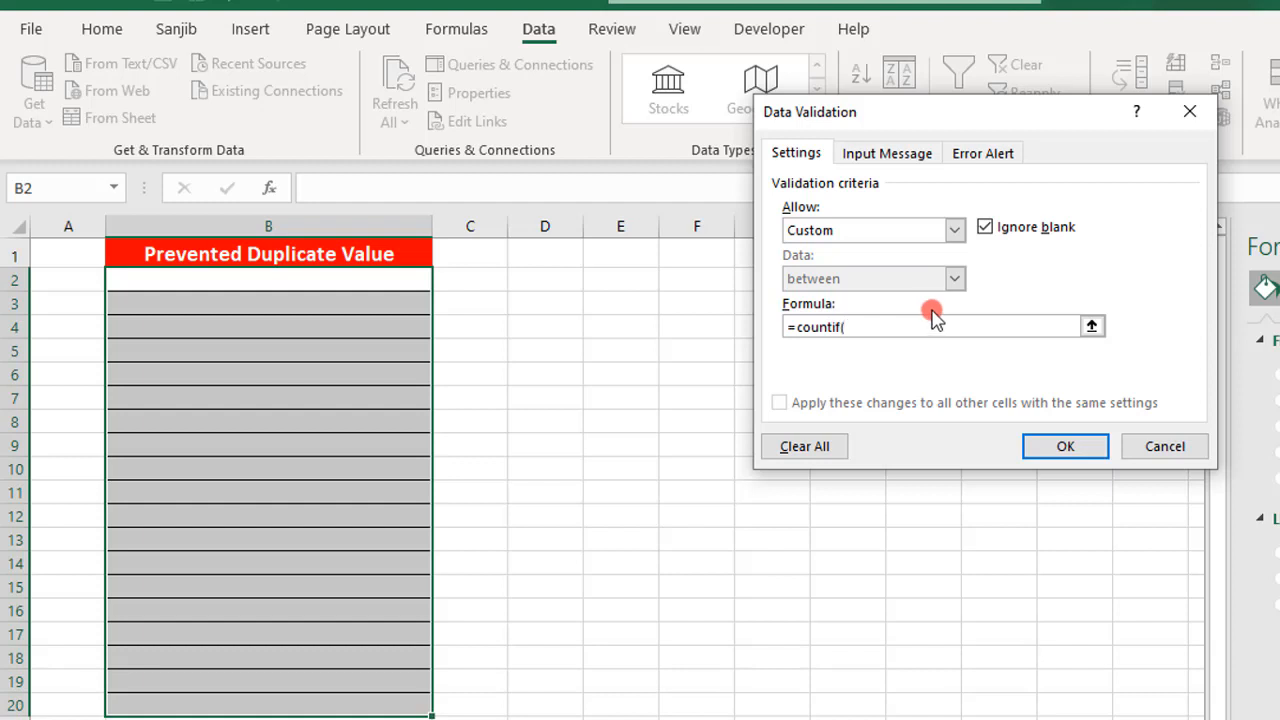
pyautogui.click(190, 280)
pyautogui.press('F4')
pyautogui.press('F4')
pyautogui.press('F4')
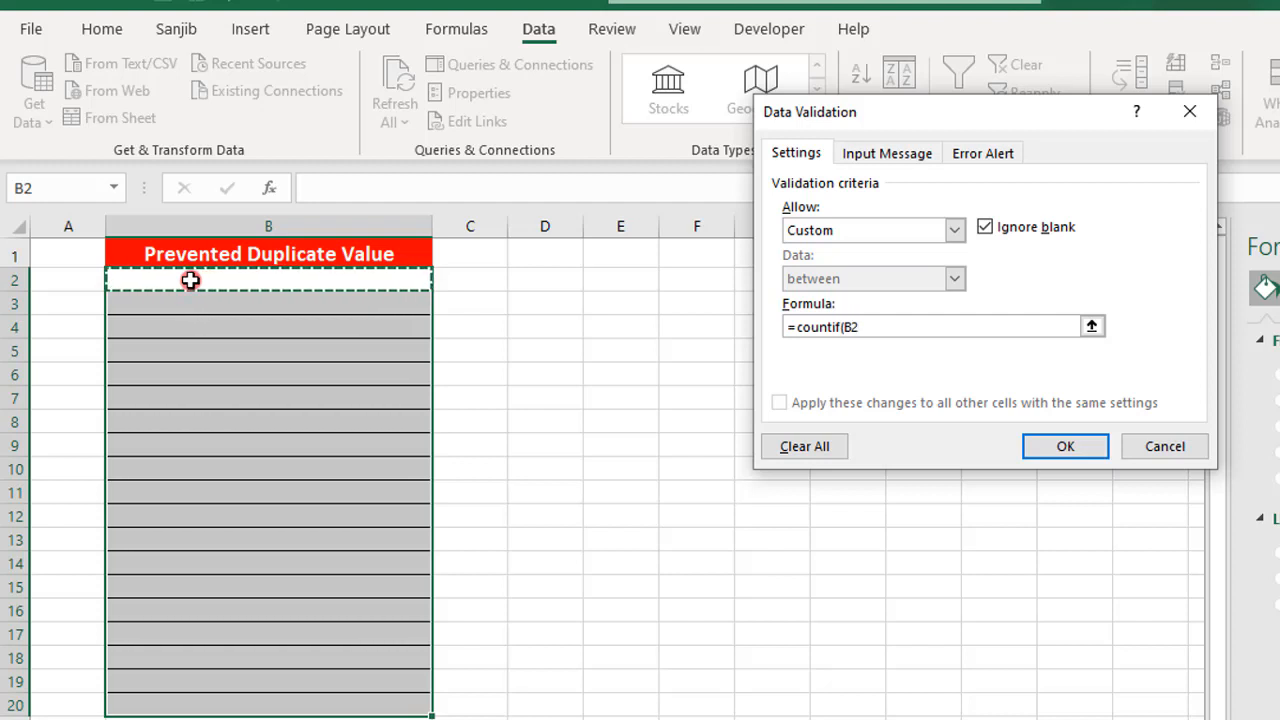
pyautogui.write(':B2')
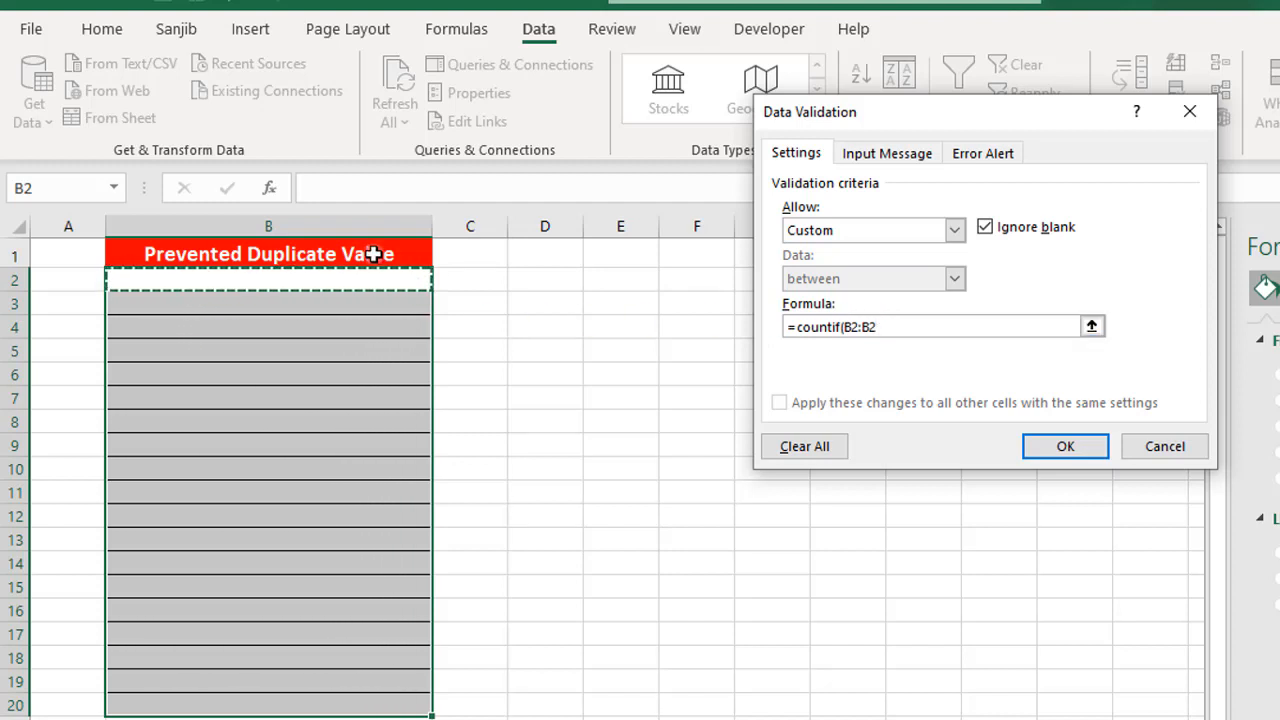
pyautogui.write(',')
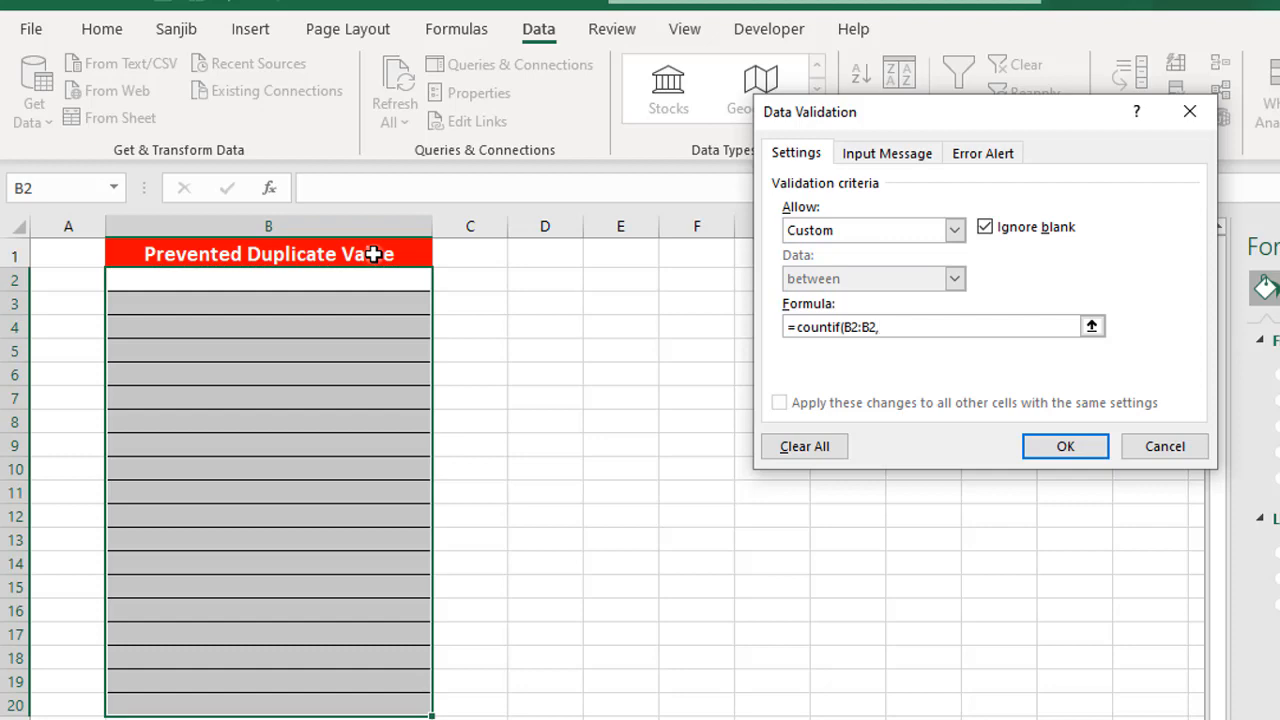
pyautogui.click(361, 283)
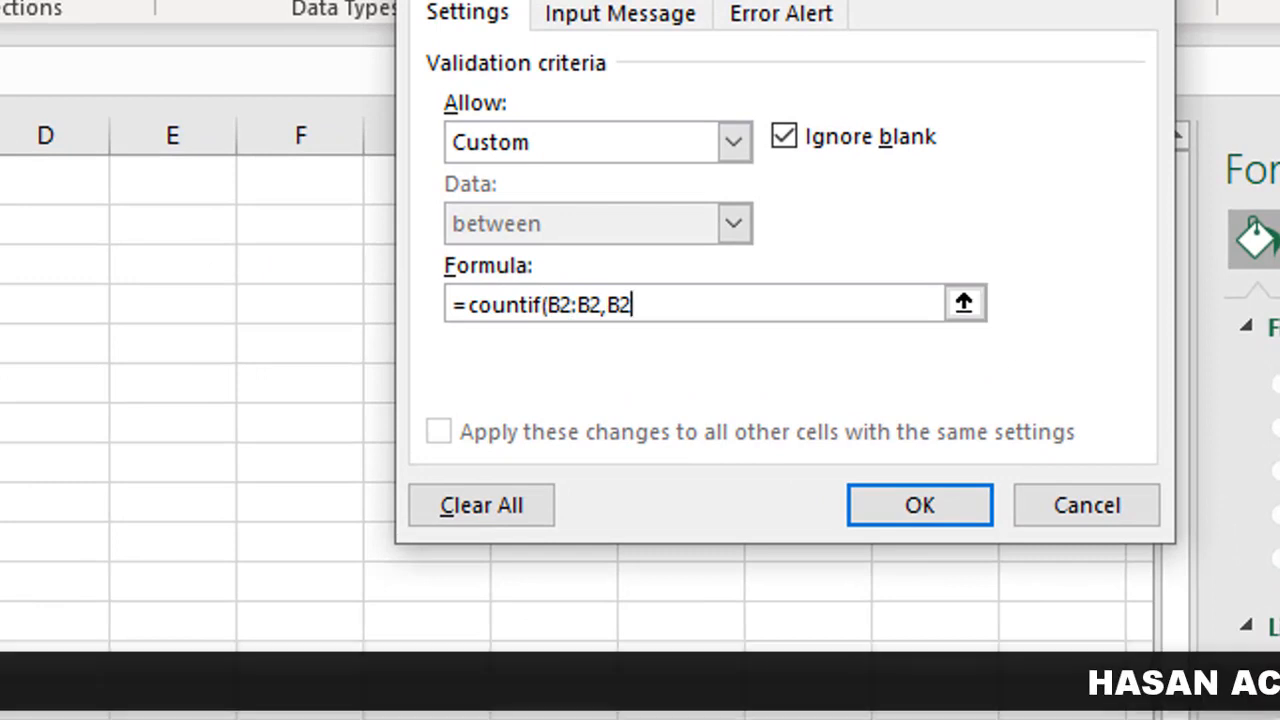
# - Lock the row of the range's first reference, complete the formula as =countif(B$2:B2,B2)=1, and apply the validation rule
pyautogui.click(558, 304)
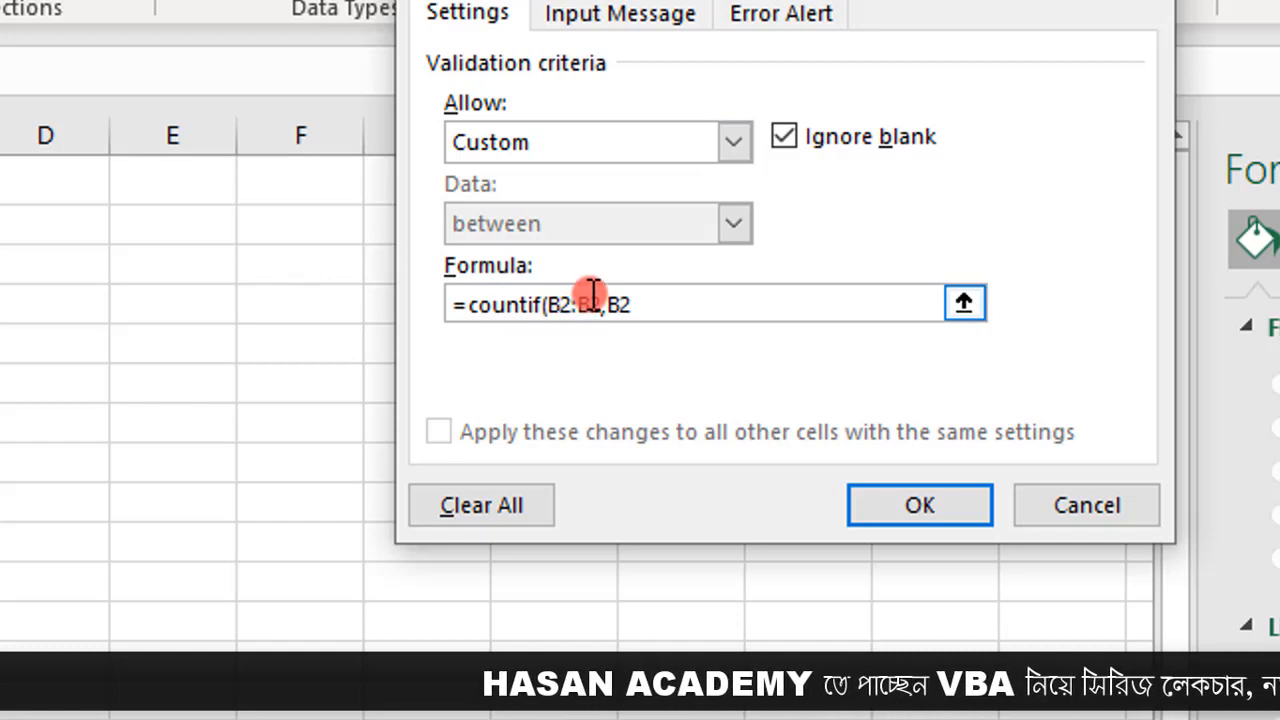
pyautogui.press('F4')
pyautogui.press('F4')
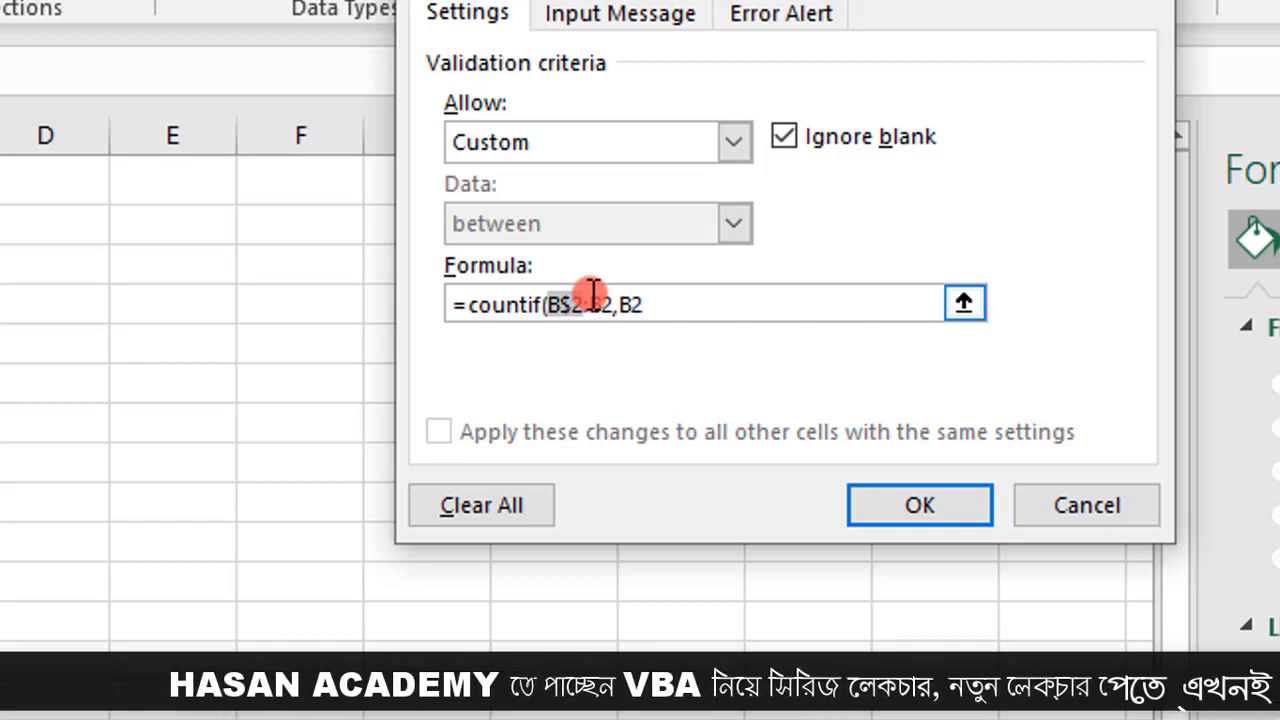
pyautogui.click(671, 286)
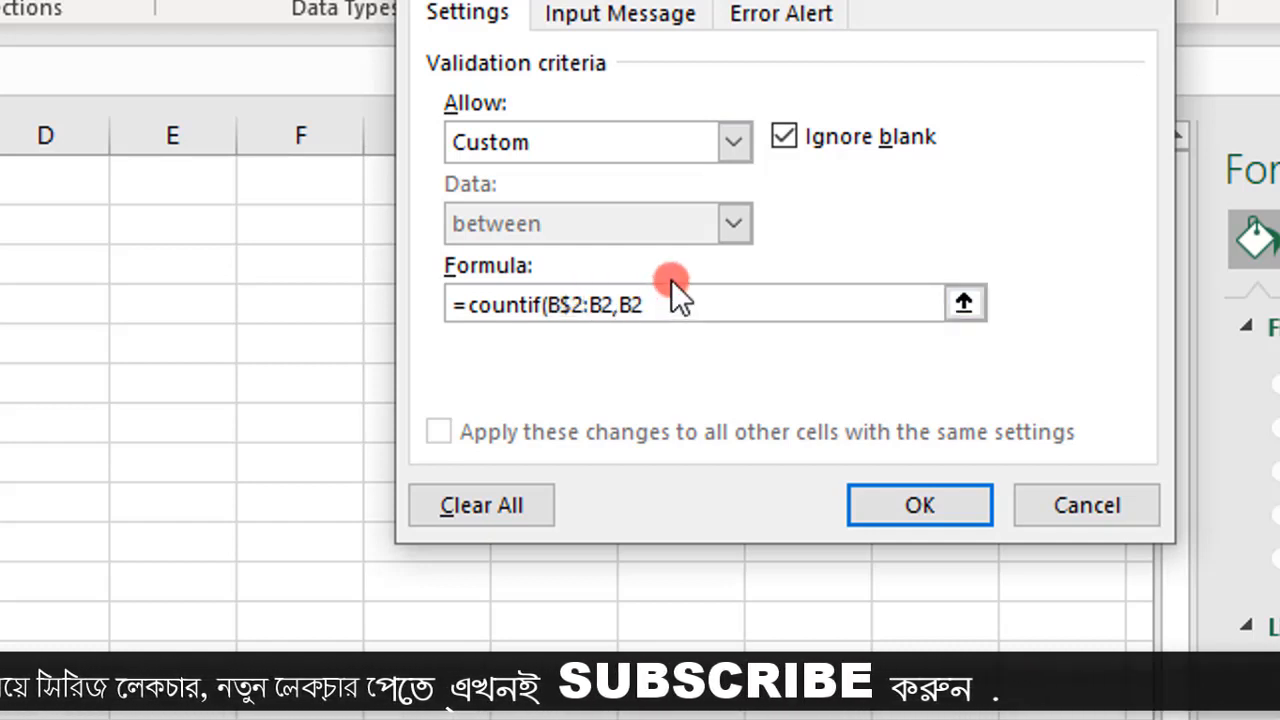
pyautogui.write(')=1')
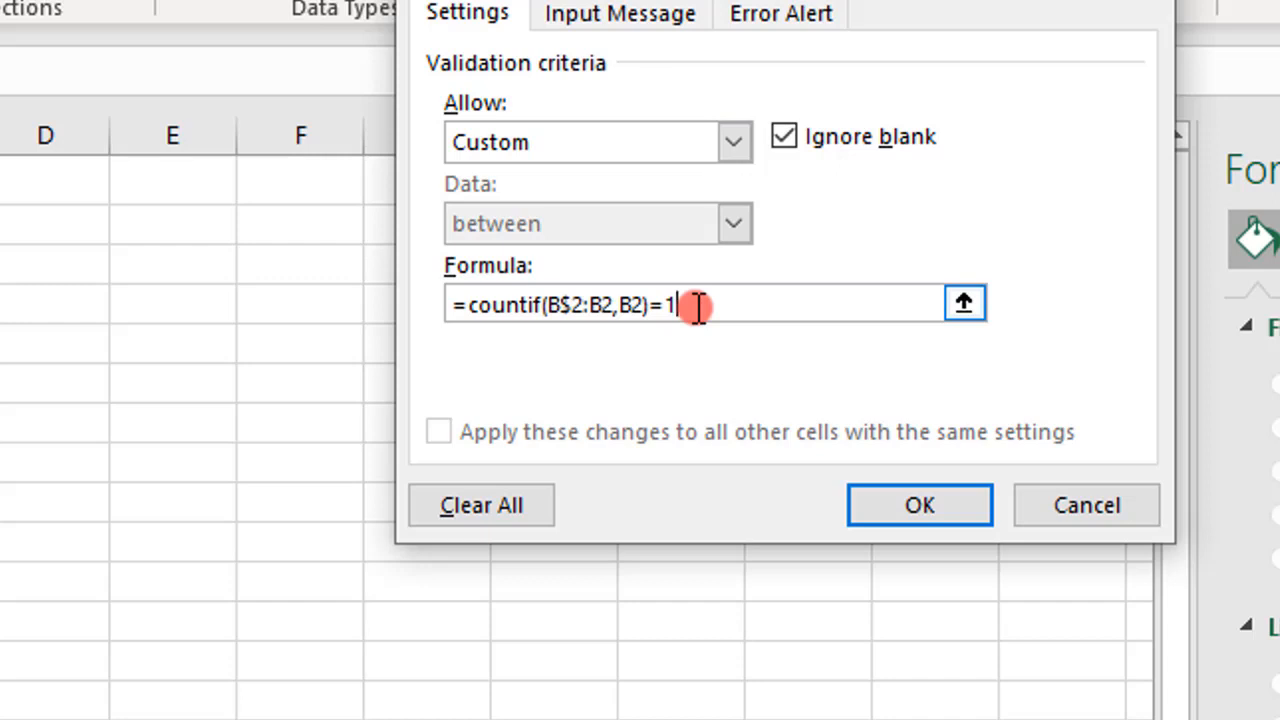
pyautogui.click(599, 306)
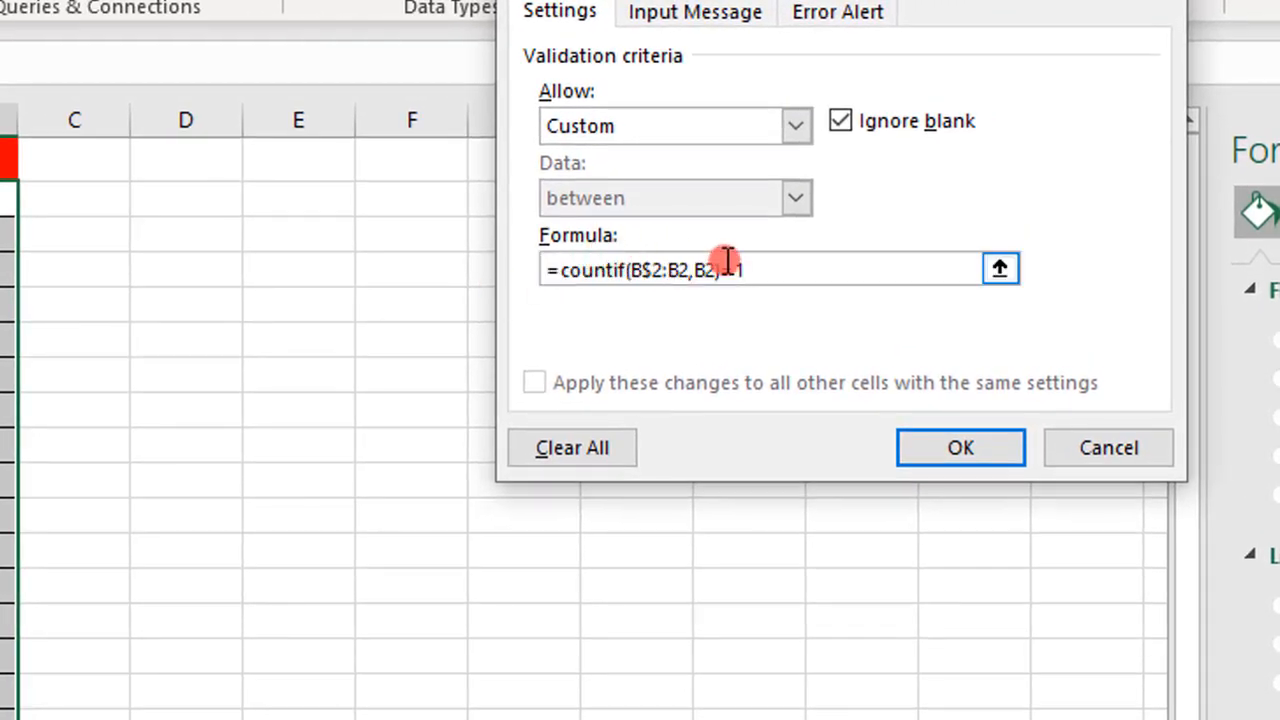
pyautogui.click(970, 443)
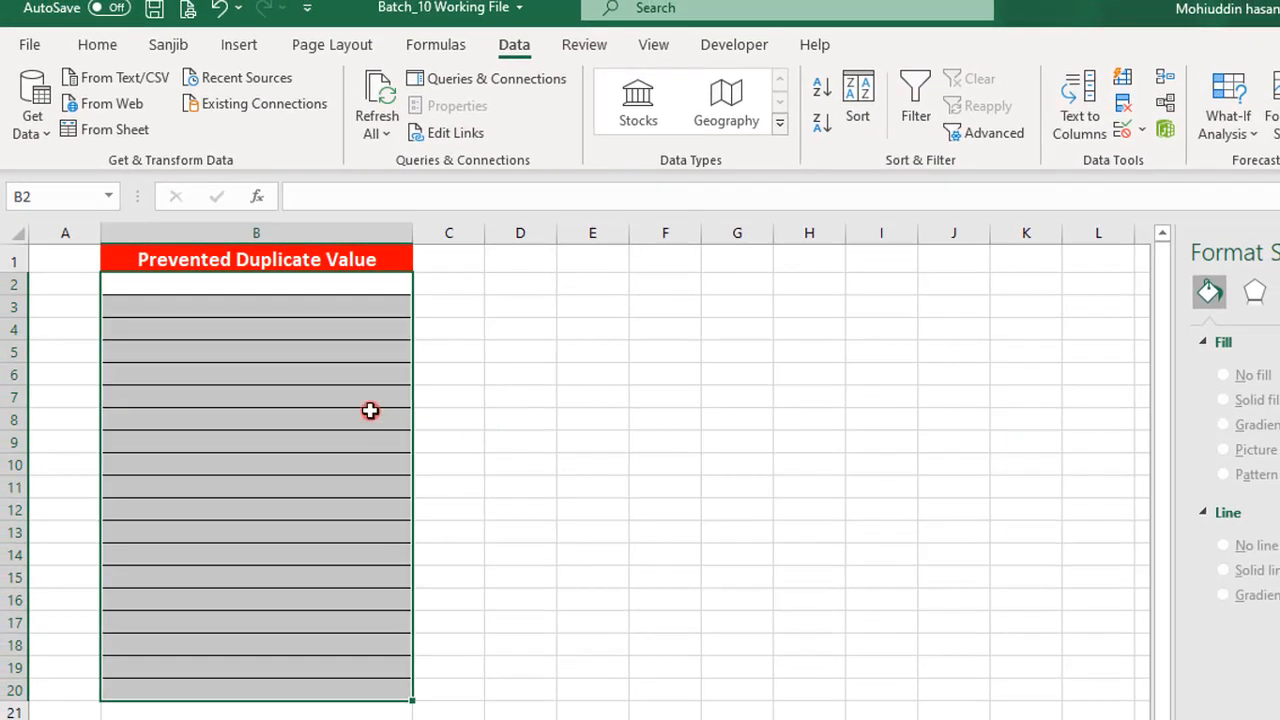
# - Enter two different first names in cells B2 and B3 to test the validation rule
pyautogui.click(277, 291)
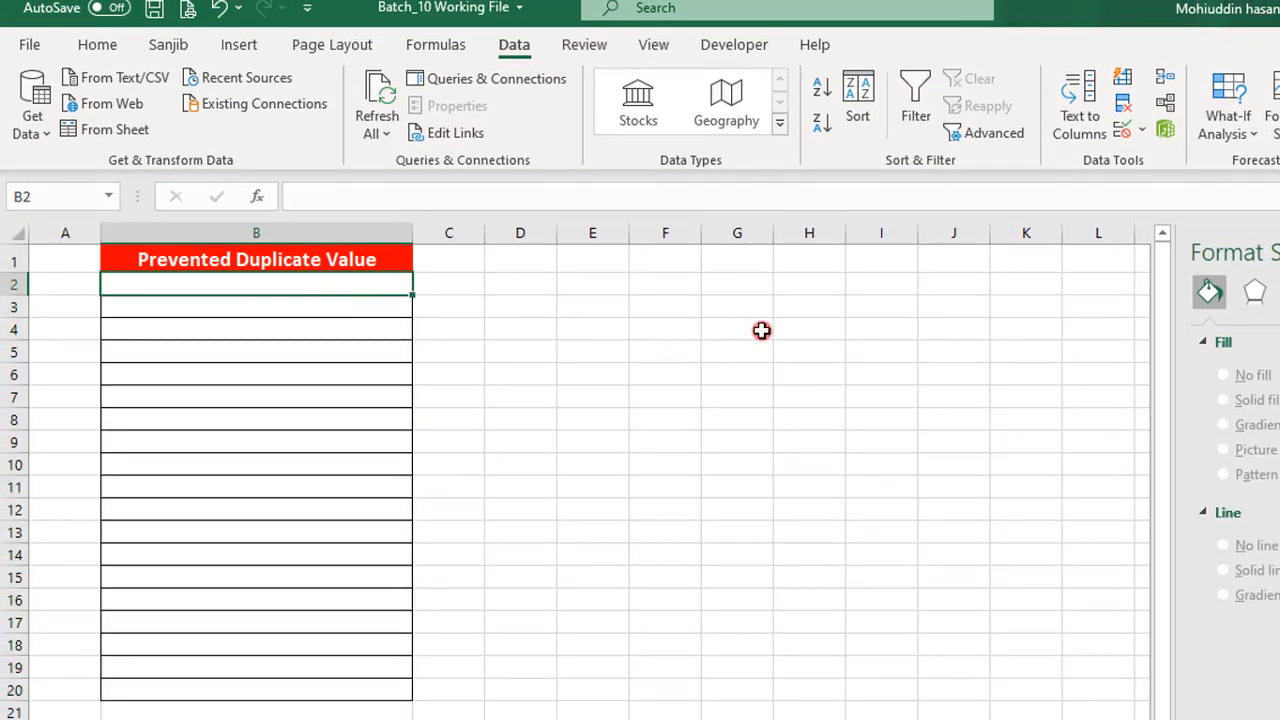
pyautogui.write('Hasan')
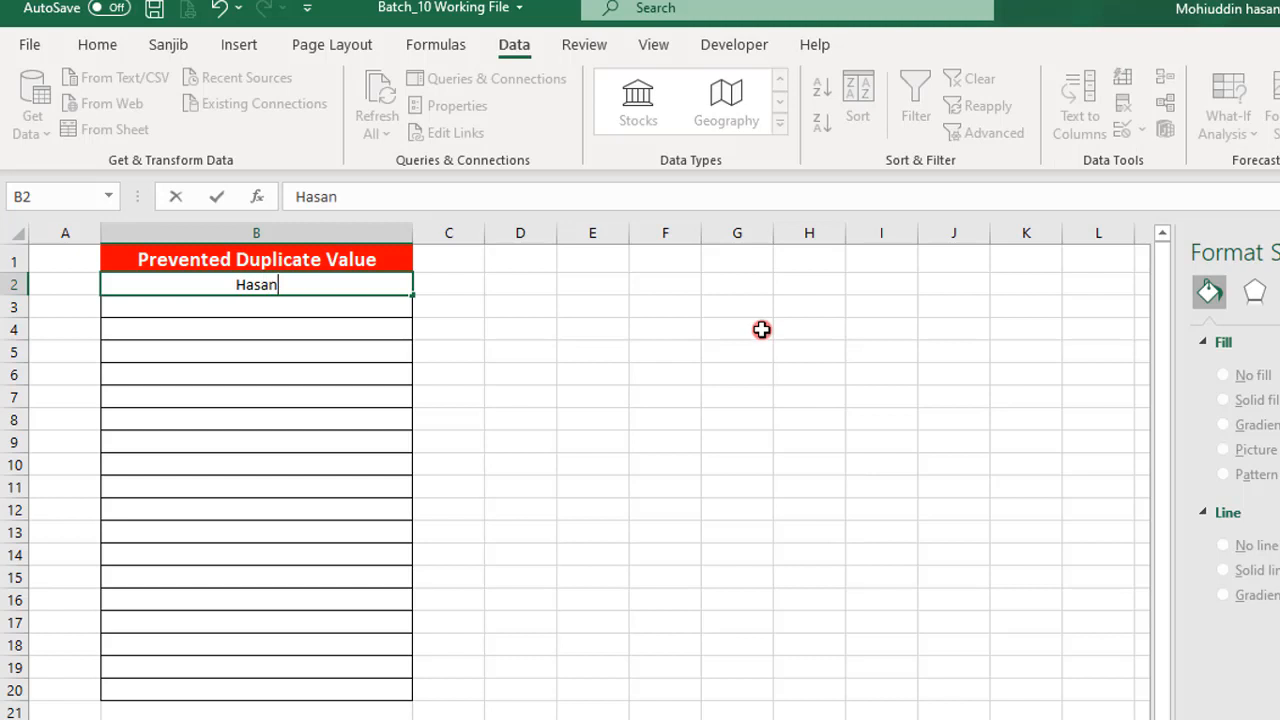
pyautogui.press('Return')
pyautogui.write('Tanvir')
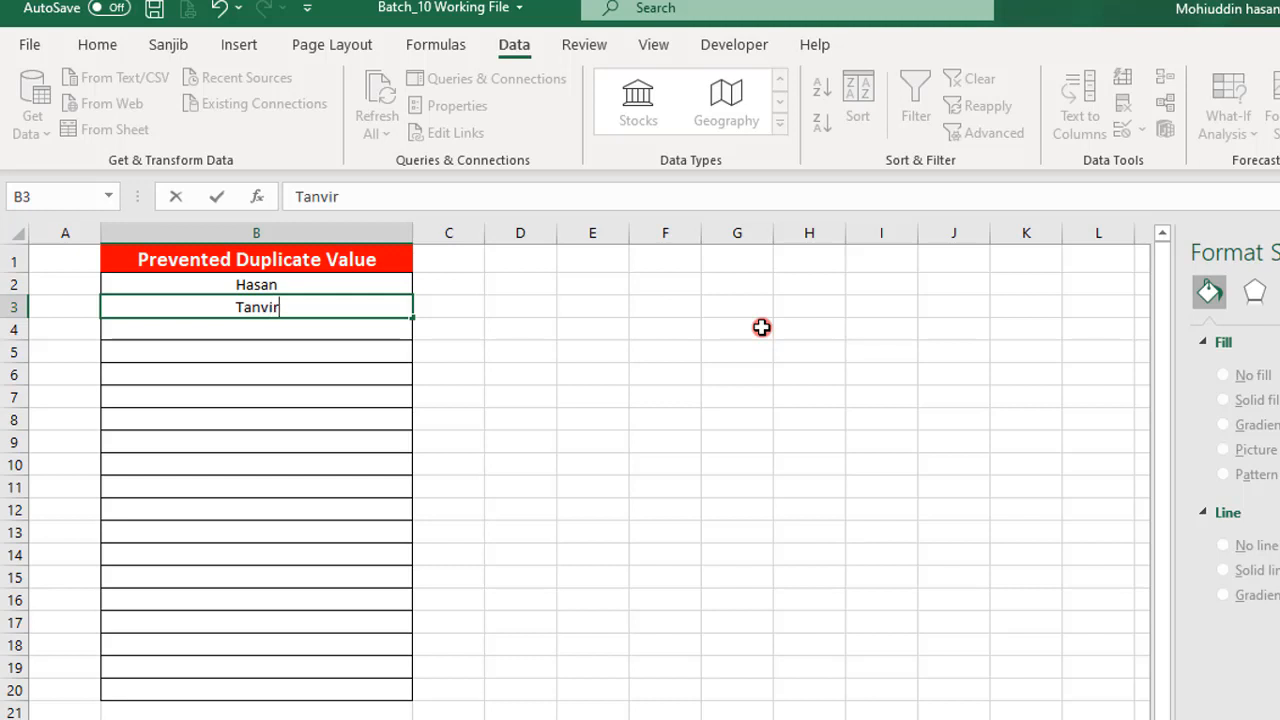
pyautogui.press('Return')
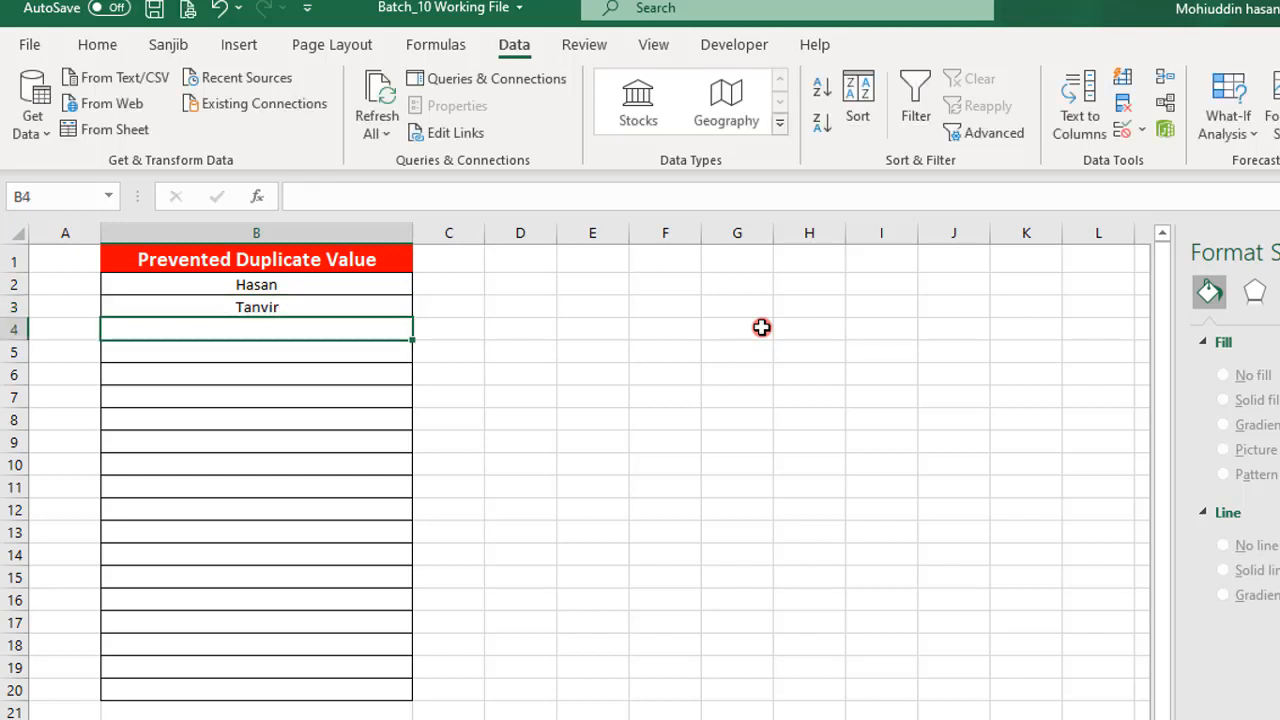
# - Try to enter the first name from cell B2 again in cell B4, and cancel the entry
pyautogui.write('Hasan')
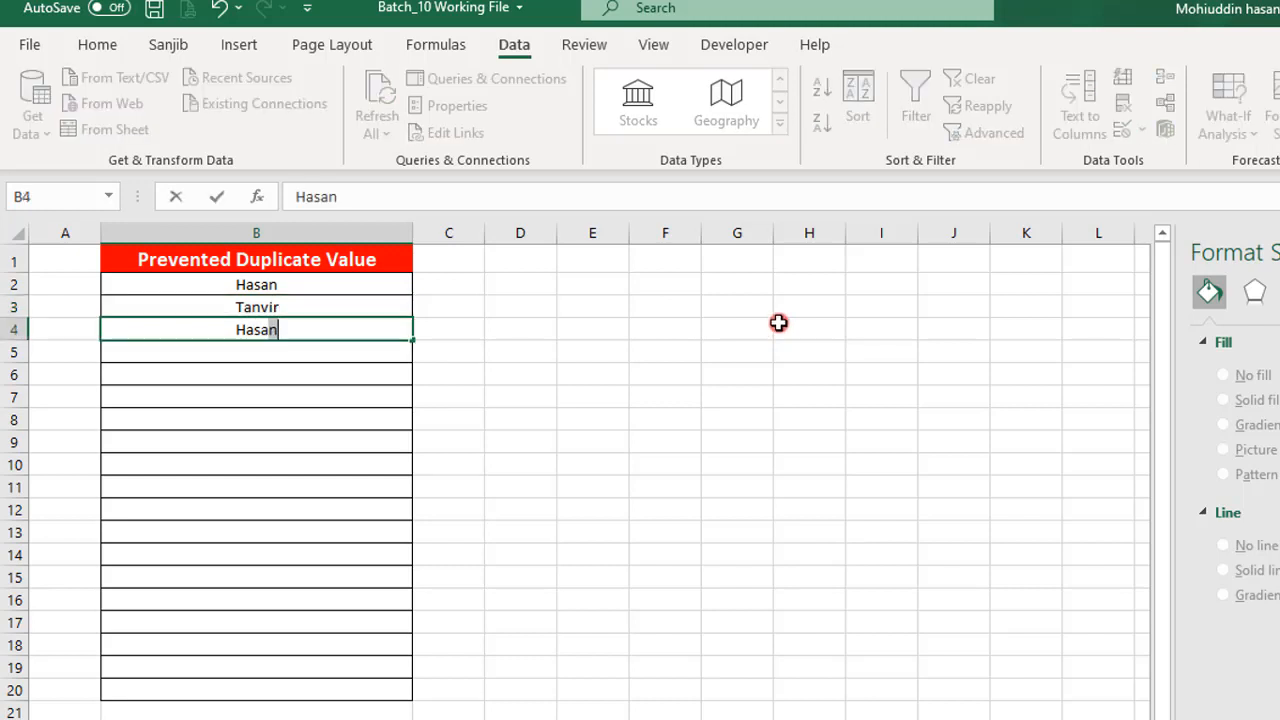
pyautogui.press('Return')
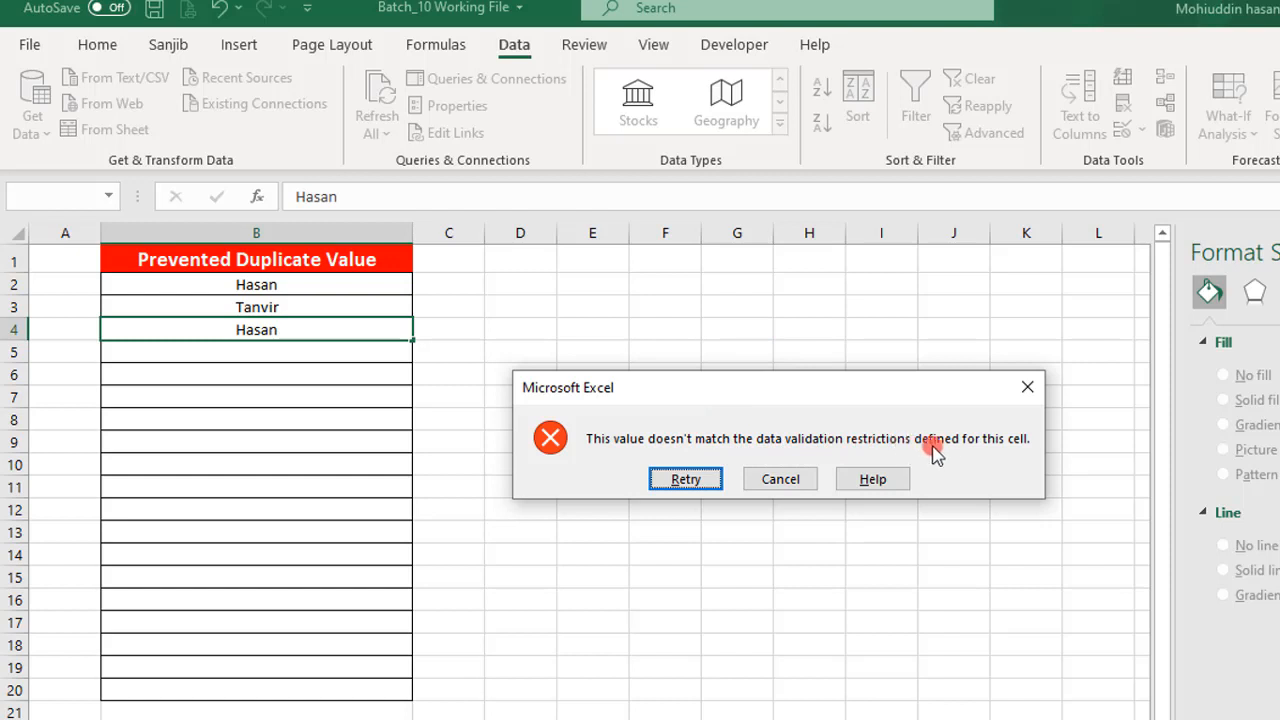
pyautogui.click(808, 480)
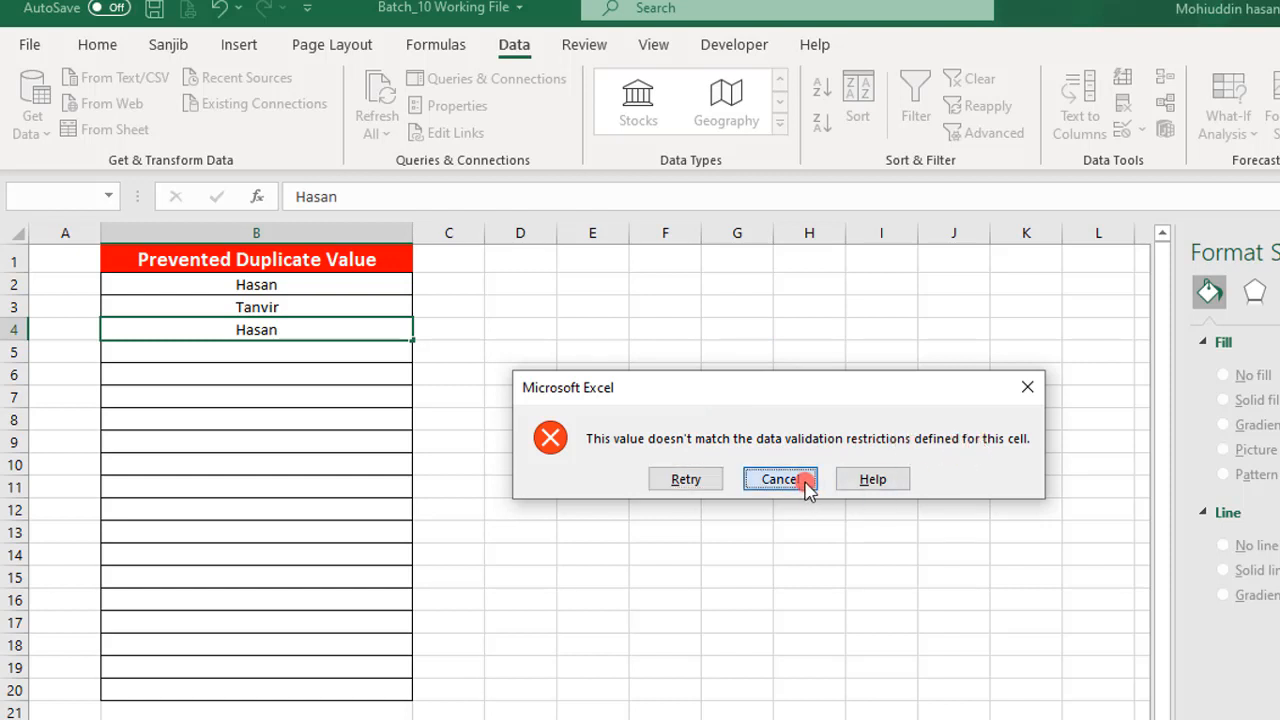
# - Add the error alert message "Don't Duplicate Value" to the data validation rule for cells B2:B19
pyautogui.moveTo(293, 290); pyautogui.dragTo(380, 665)
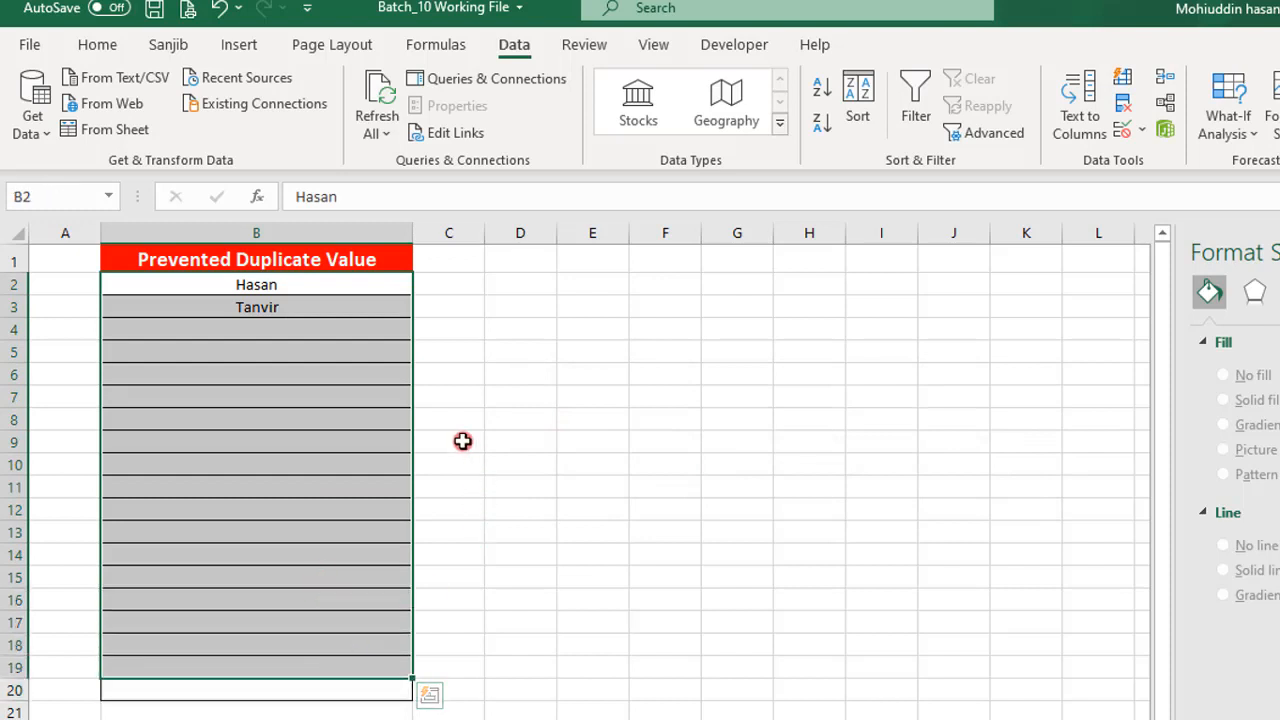
pyautogui.click(1123, 134)
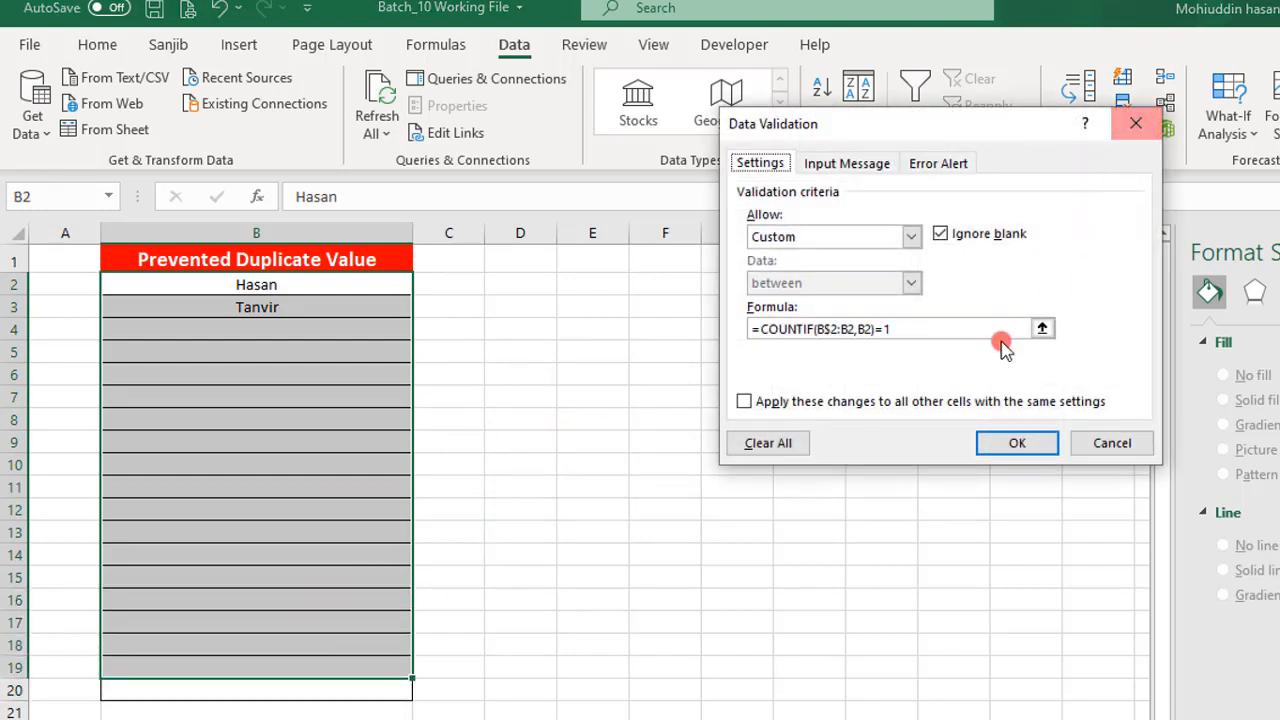
pyautogui.click(925, 165)
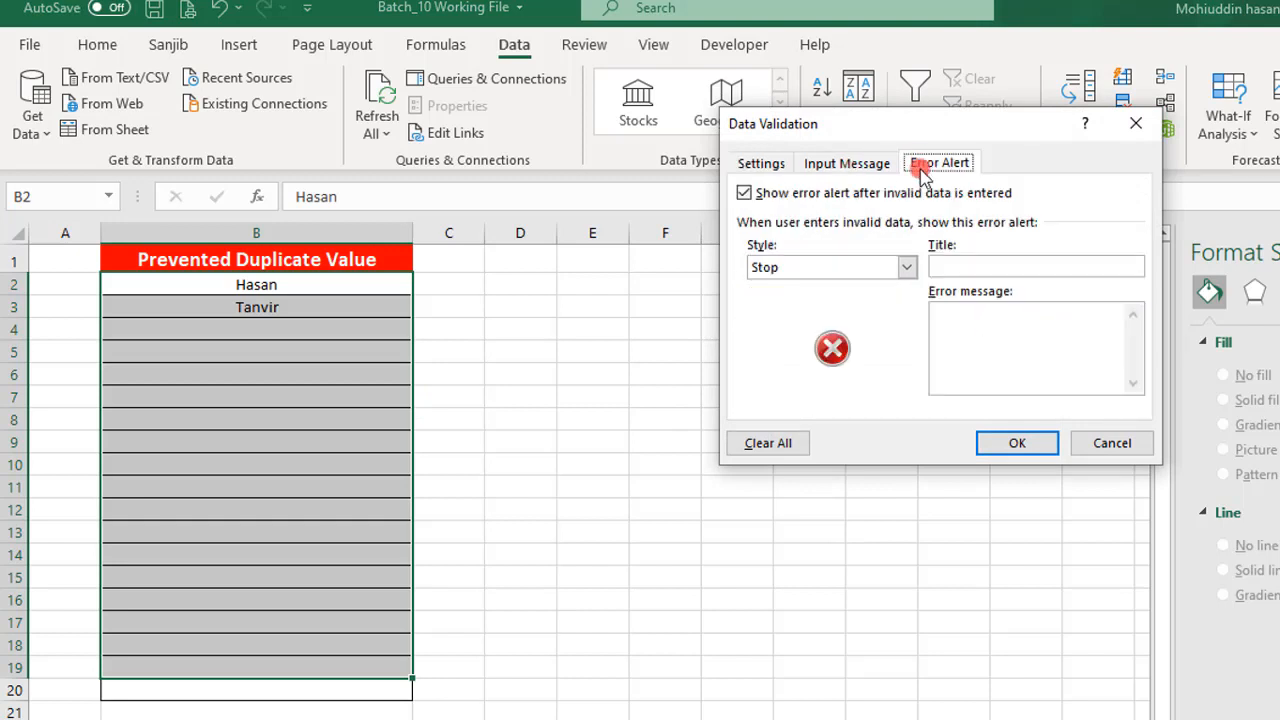
pyautogui.click(974, 322)
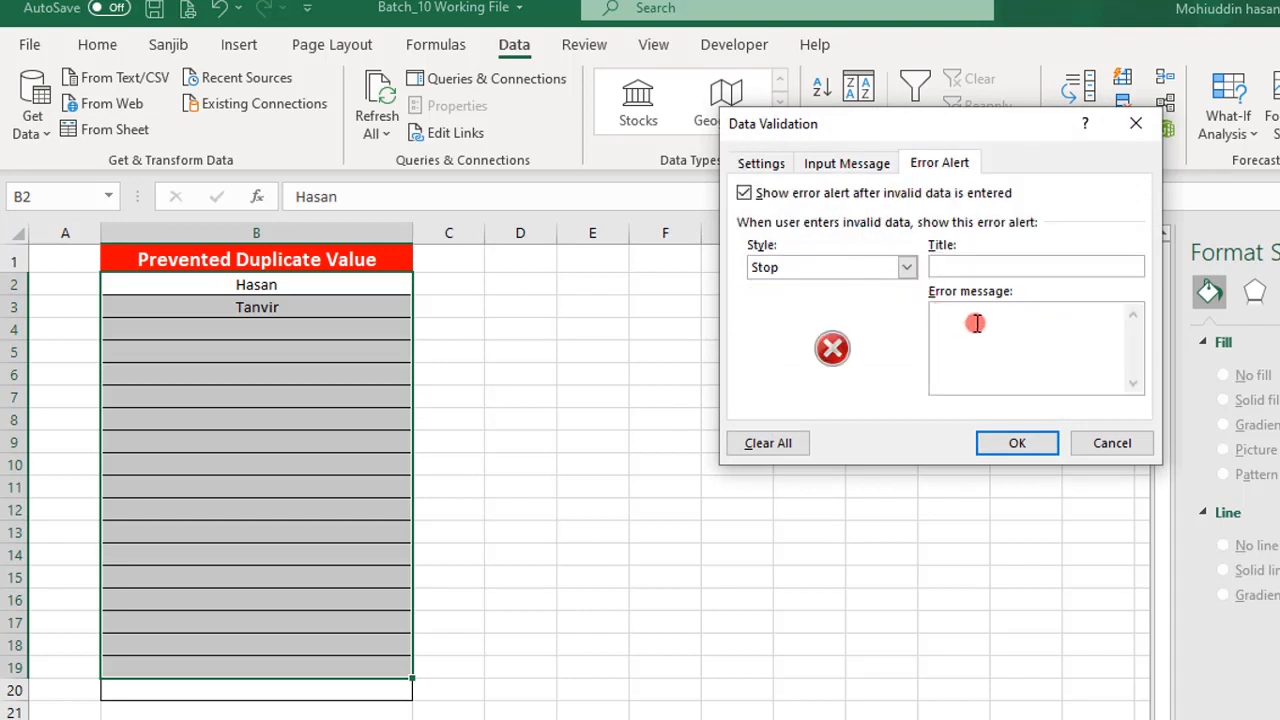
pyautogui.write('D')
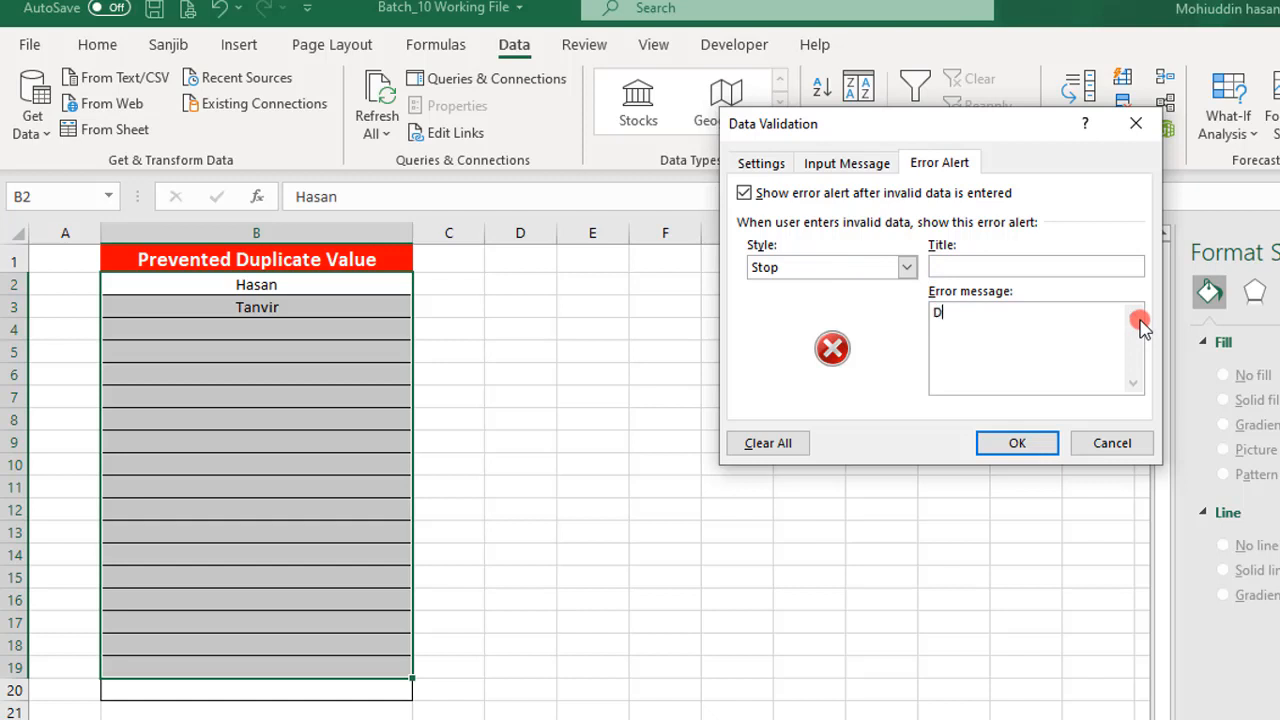
pyautogui.write("on't Duplicatie")
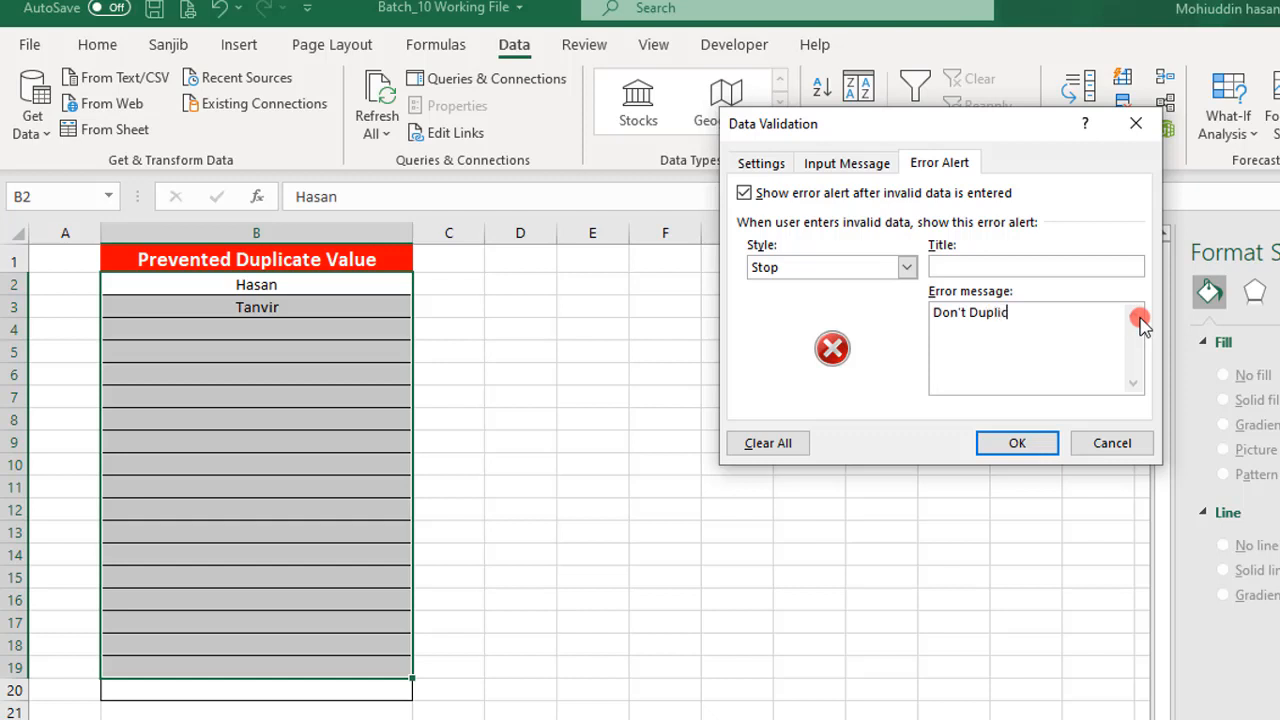
pyautogui.press('BackSpace')
pyautogui.press('BackSpace')
pyautogui.press('BackSpace')
pyautogui.write('e Value')
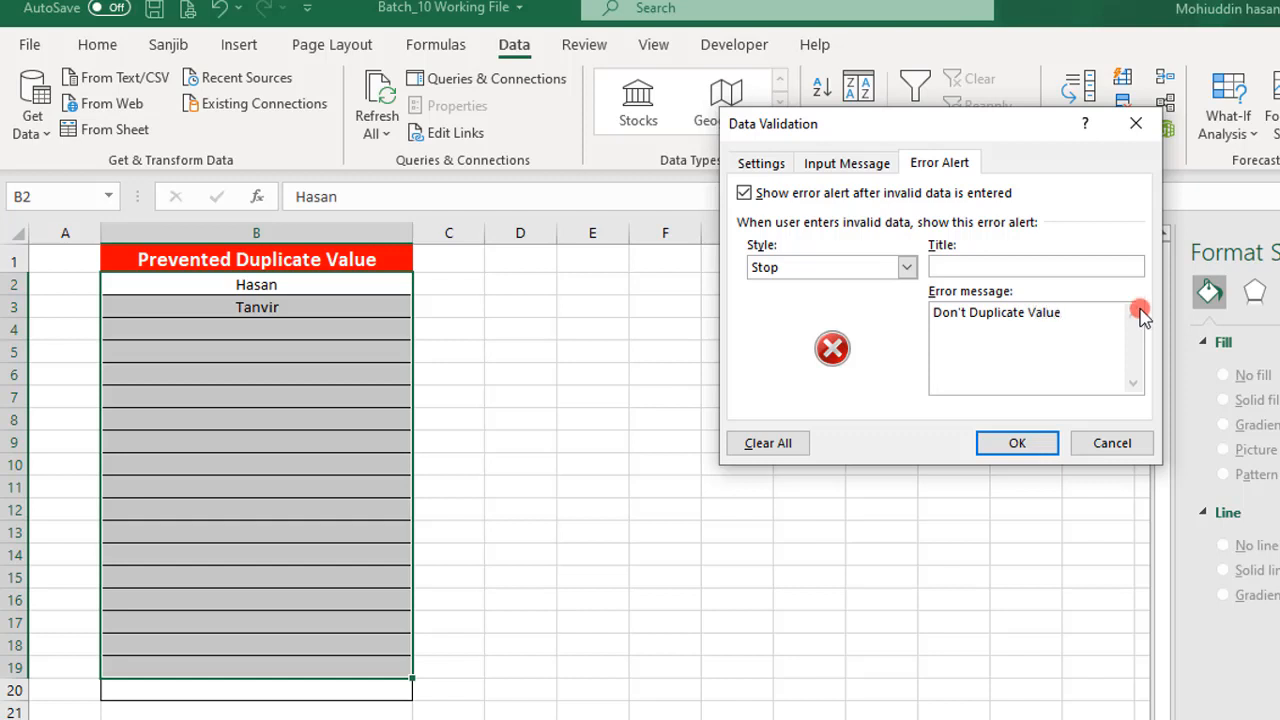
pyautogui.click(1006, 439)
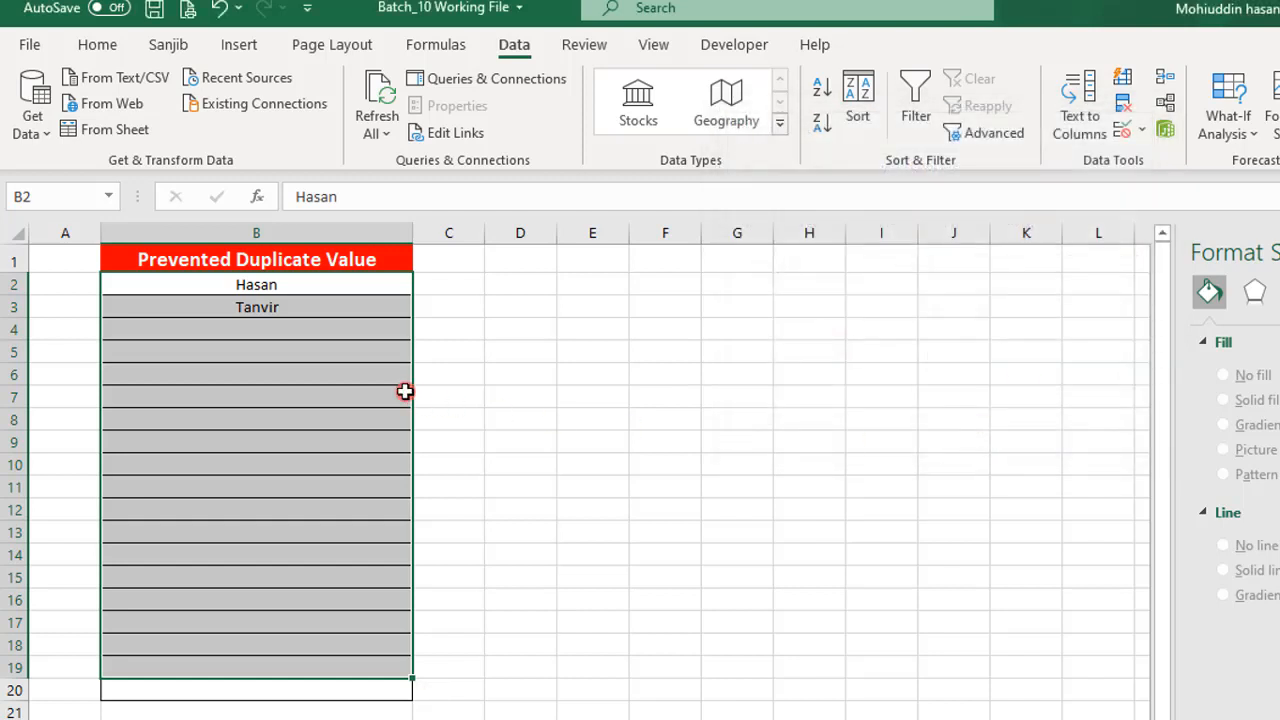
# - Test the custom error alert by repeating B2's name in cell B4, and cancel the entry
pyautogui.click(289, 329)
pyautogui.write('Hasa')
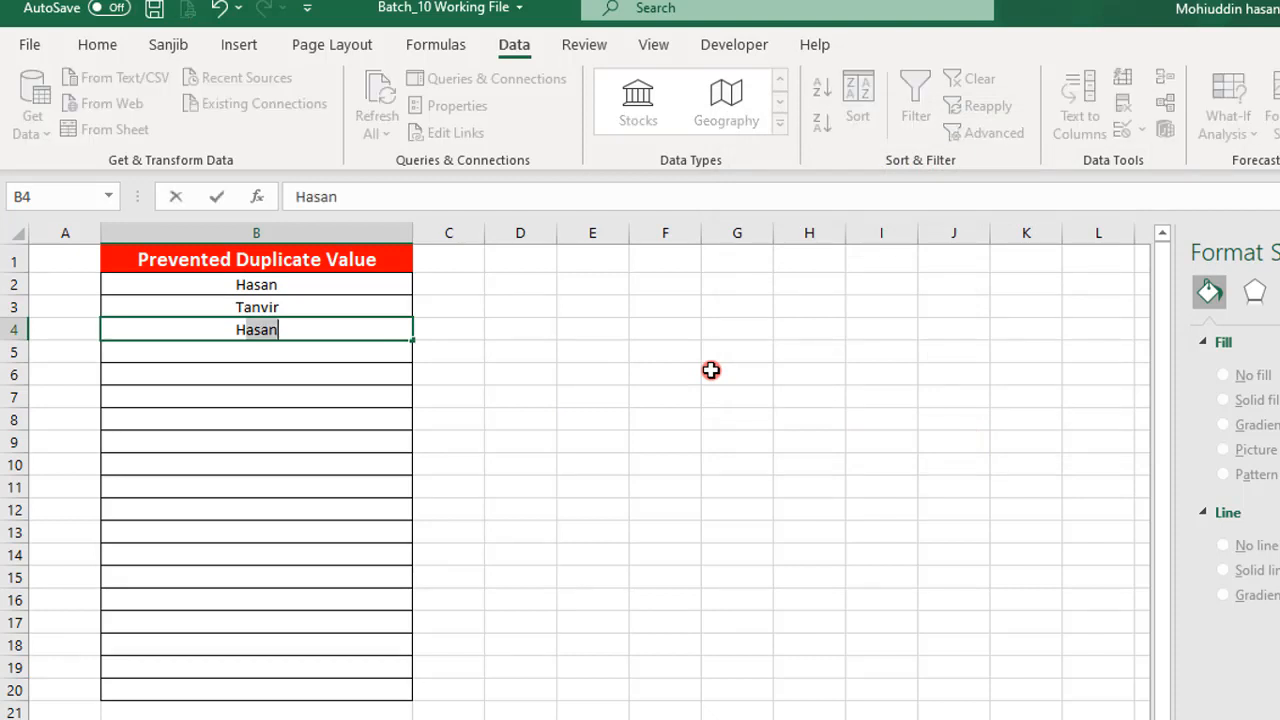
pyautogui.write('n')
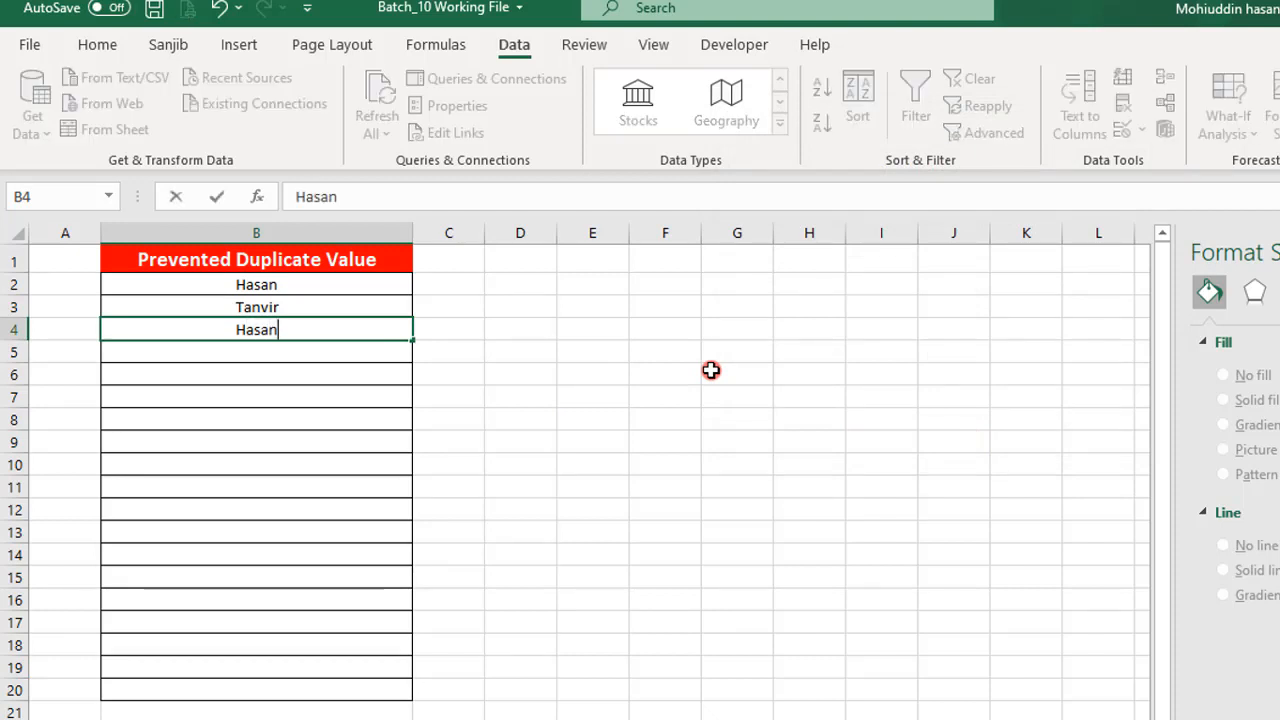
pyautogui.press('Return')
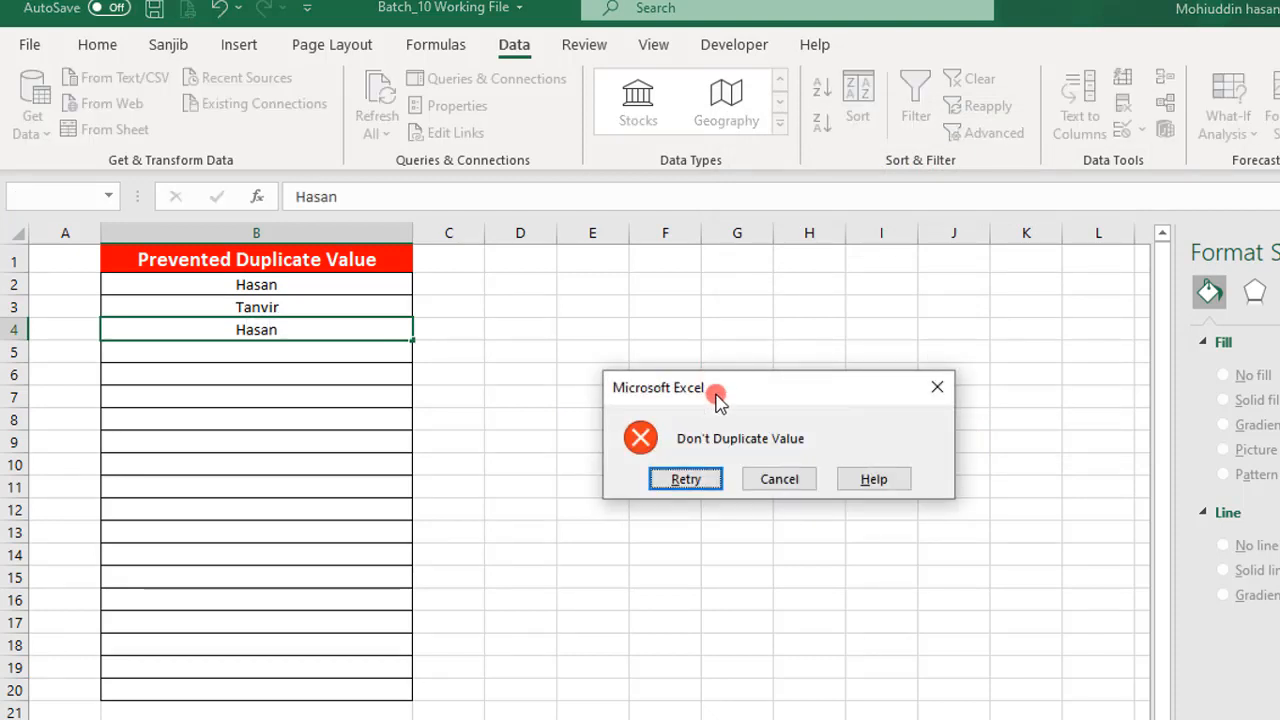
pyautogui.click(771, 480)
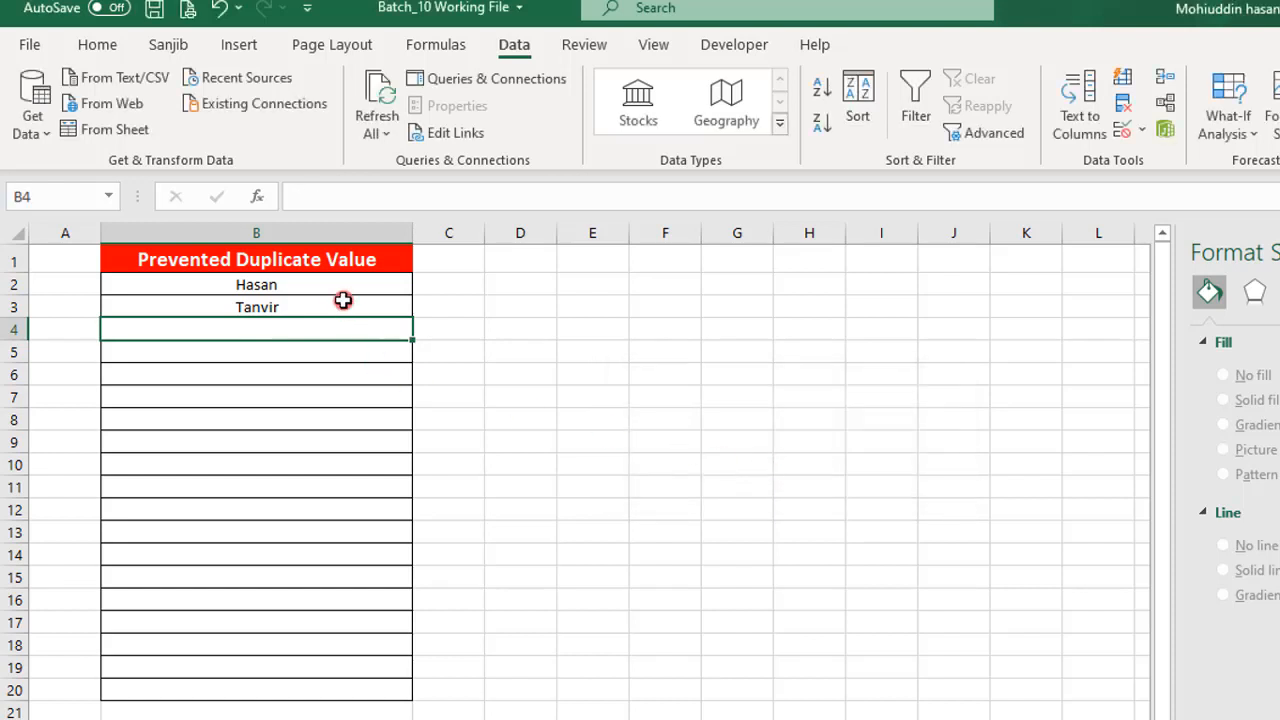
# - Add the input message "Don't Input Duplicate value" to the data validation rule for cells B2:B19
pyautogui.moveTo(337, 291); pyautogui.dragTo(322, 668)
pyautogui.click(326, 325)
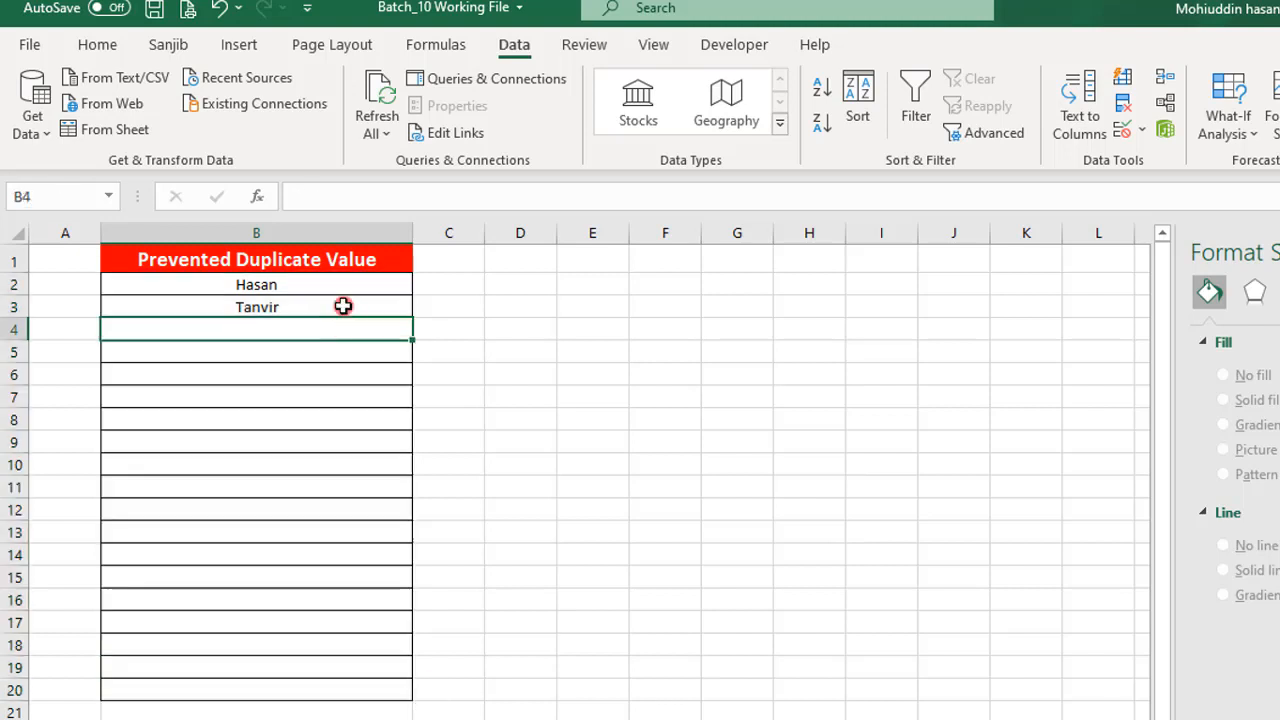
pyautogui.moveTo(331, 289); pyautogui.dragTo(328, 668)
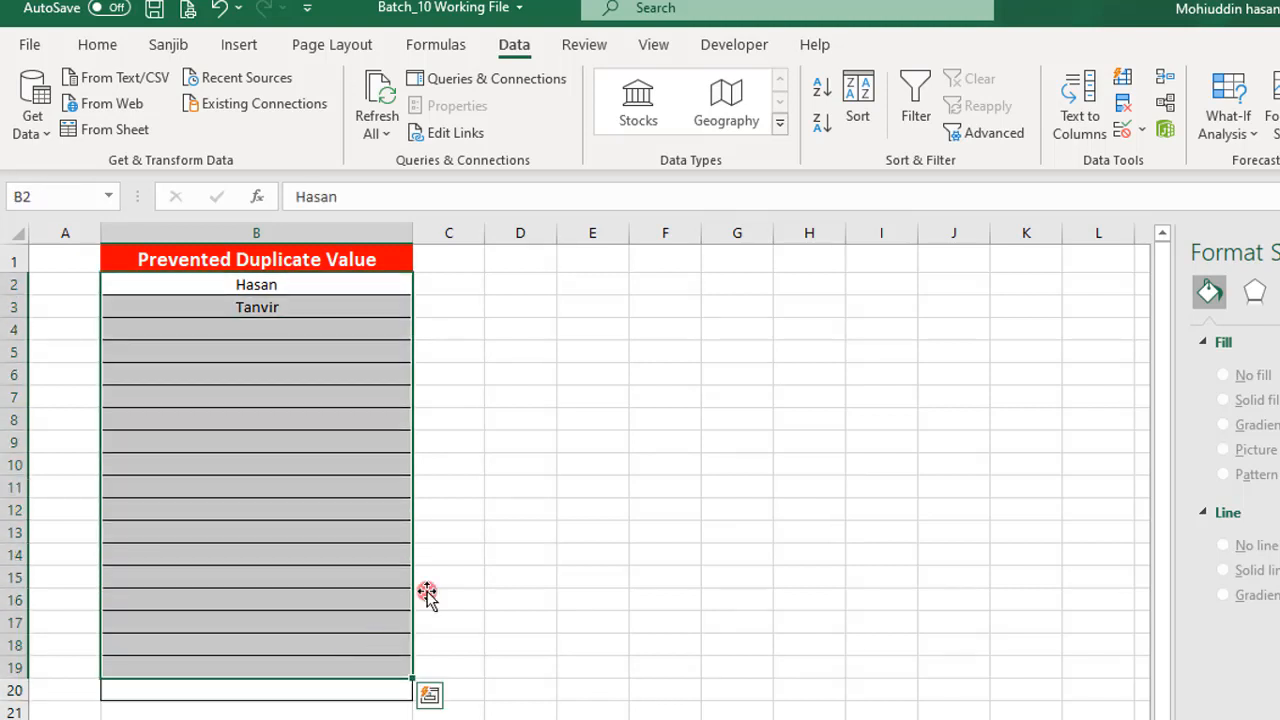
pyautogui.click(1118, 132)
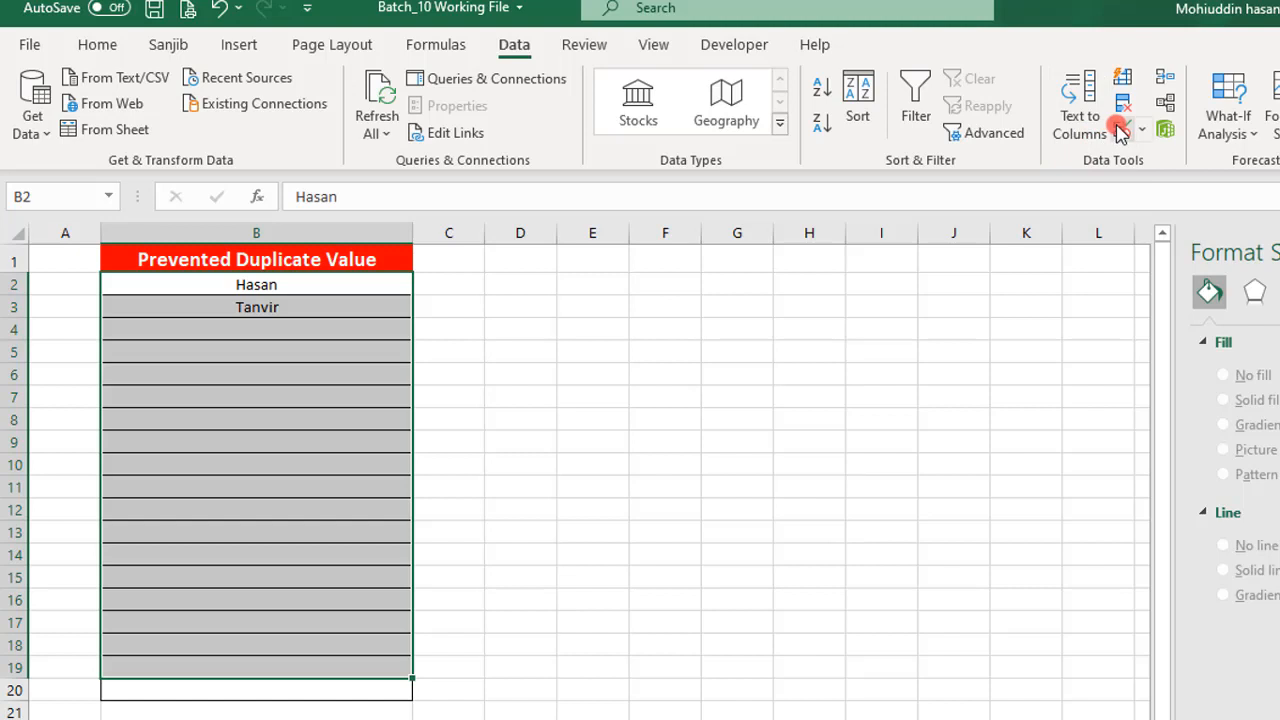
pyautogui.click(845, 163)
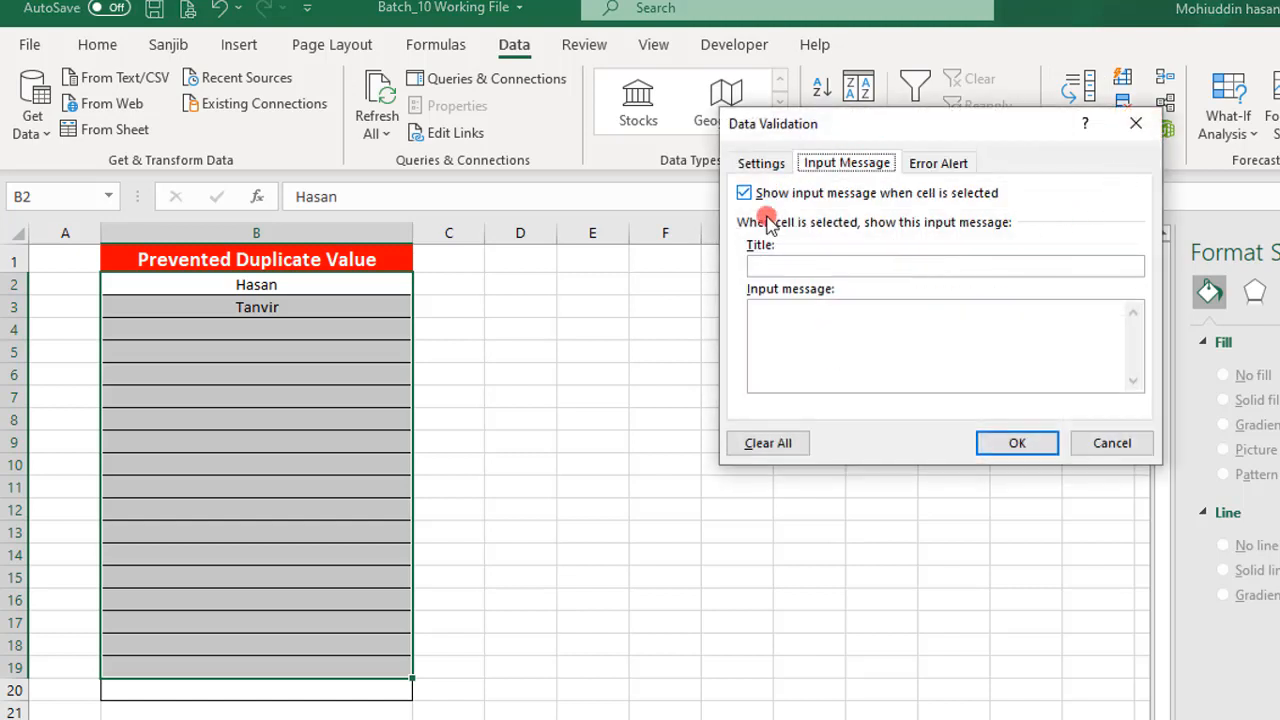
pyautogui.click(788, 315)
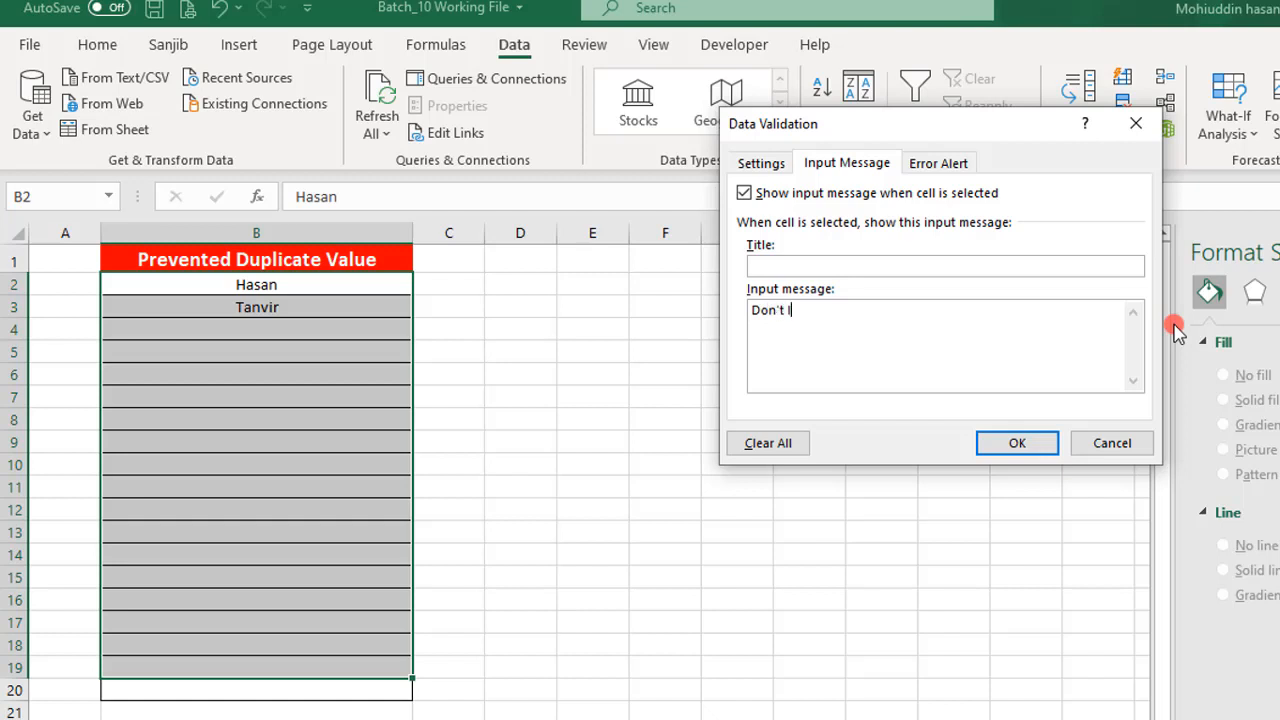
pyautogui.write('Duplic')
pyautogui.press('BackSpace')
pyautogui.press('BackSpace')
pyautogui.press('BackSpace')
pyautogui.write('e value')
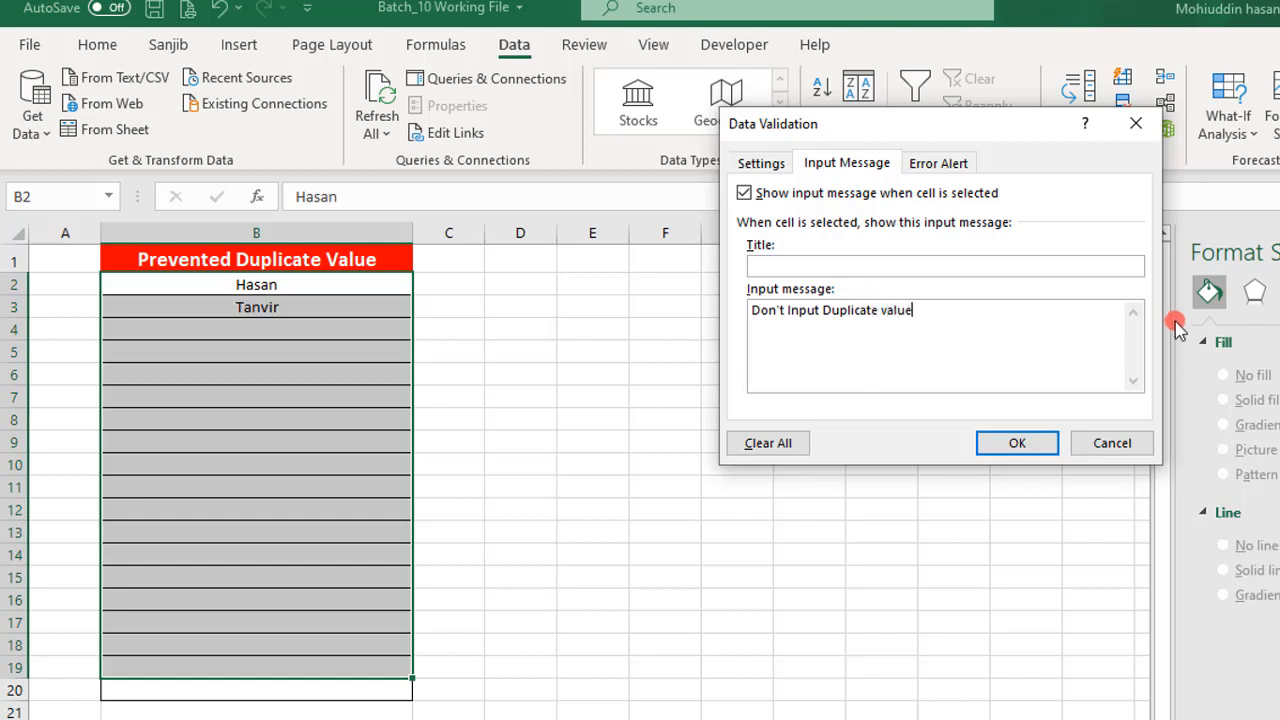
pyautogui.click(1022, 445)
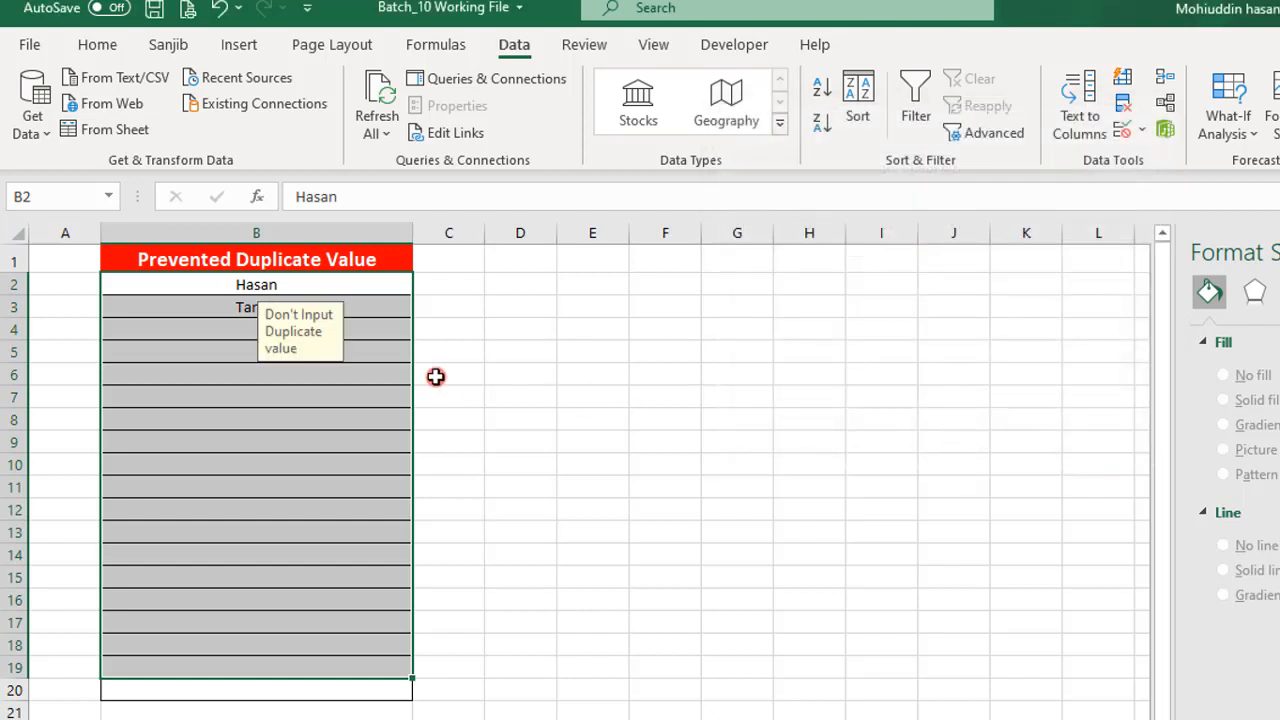
# - Select the empty cells B4 and B8 in turn to check the input message
pyautogui.click(453, 428)
pyautogui.click(326, 333)
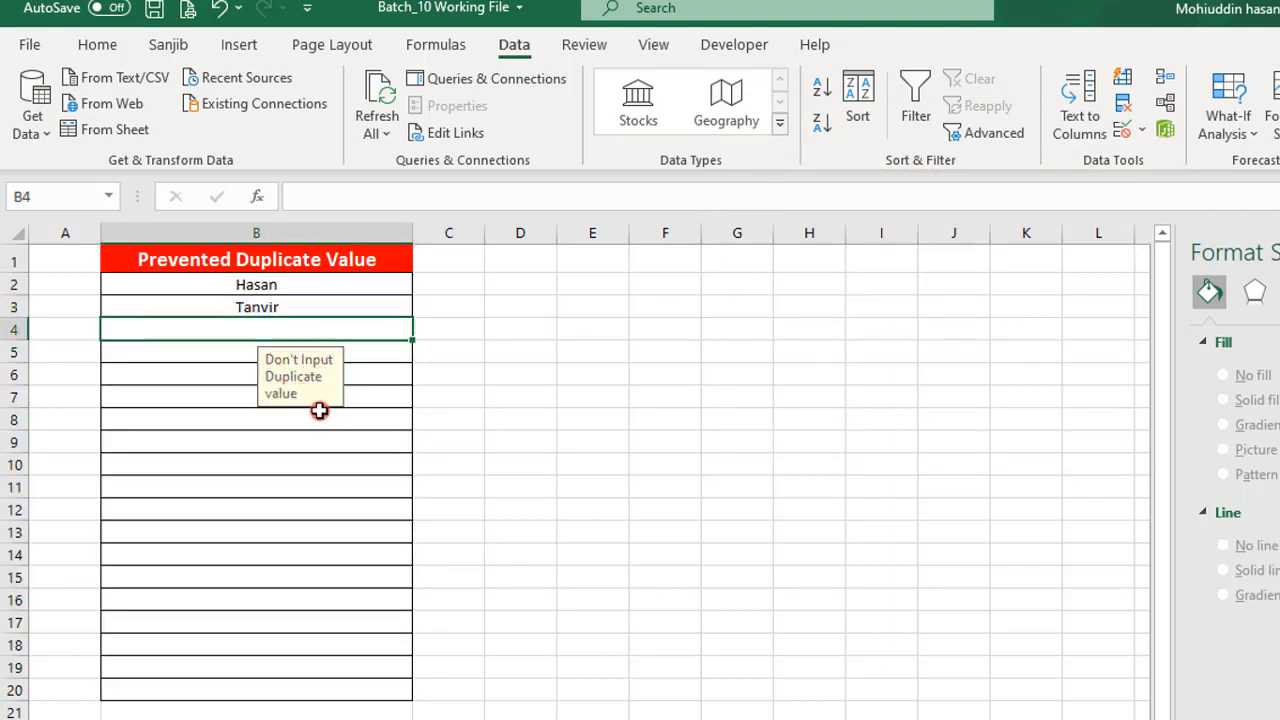
pyautogui.click(206, 421)
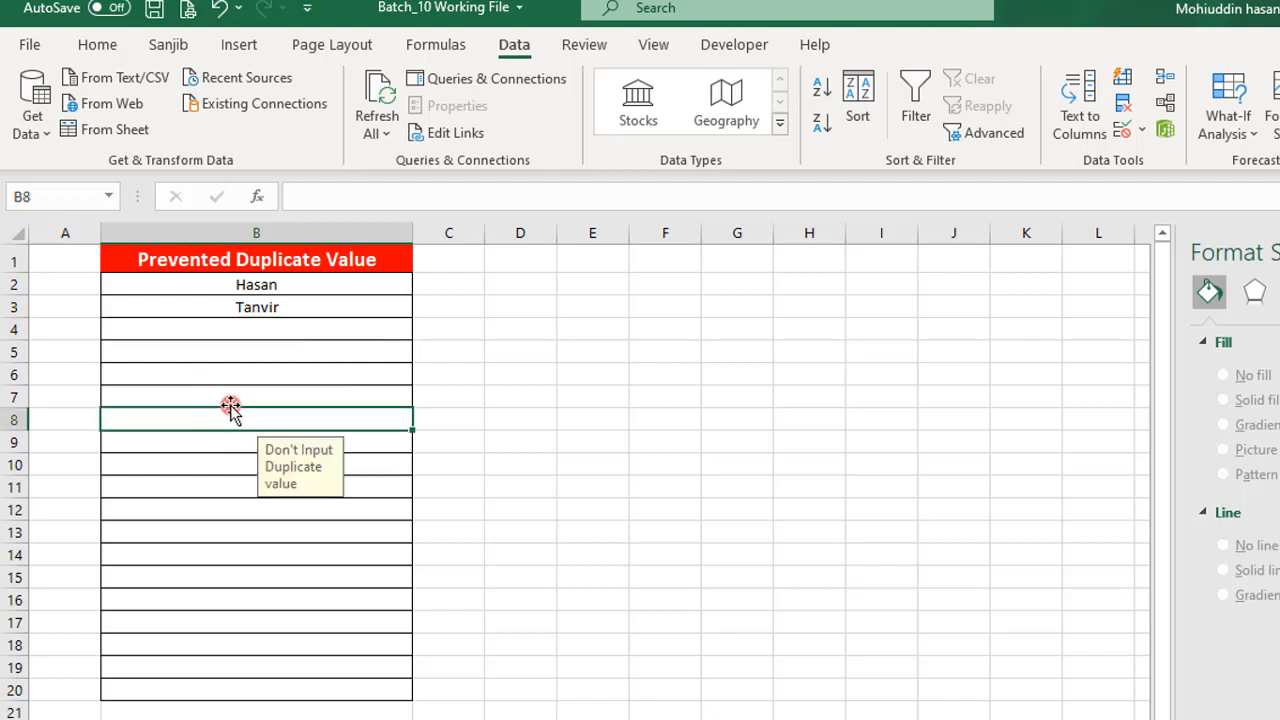
# - Clear the names in cells B2:B3 and enter 1 in B2 and 2 in B3
pyautogui.moveTo(276, 296)
pyautogui.mouseDown()
pyautogui.moveTo(234, 309)
pyautogui.moveTo(265, 318)
pyautogui.mouseUp()
pyautogui.click(227, 330)
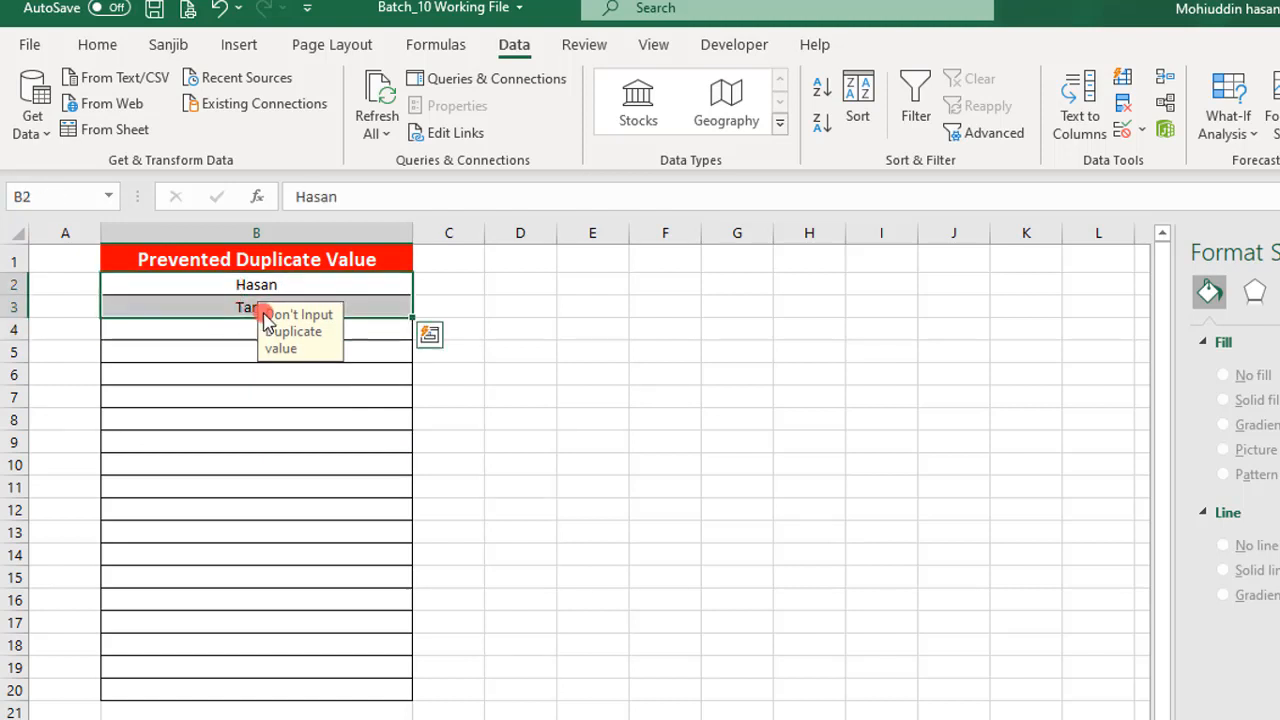
pyautogui.press('Delete')
pyautogui.press('Down')
pyautogui.press('Up')
pyautogui.write('1')
pyautogui.press('Return')
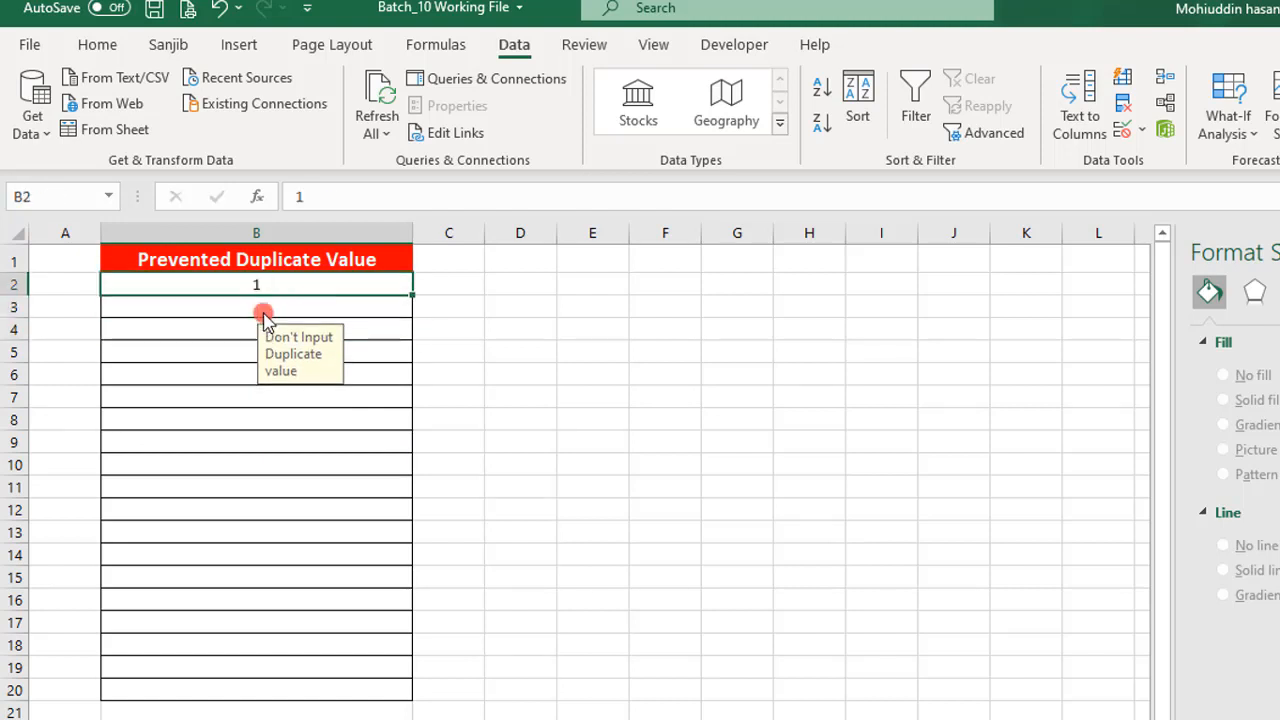
pyautogui.write('2')
pyautogui.press('Return')
# - Try to enter the duplicate number 1 in cell B4, and cancel the entry
pyautogui.write('1')
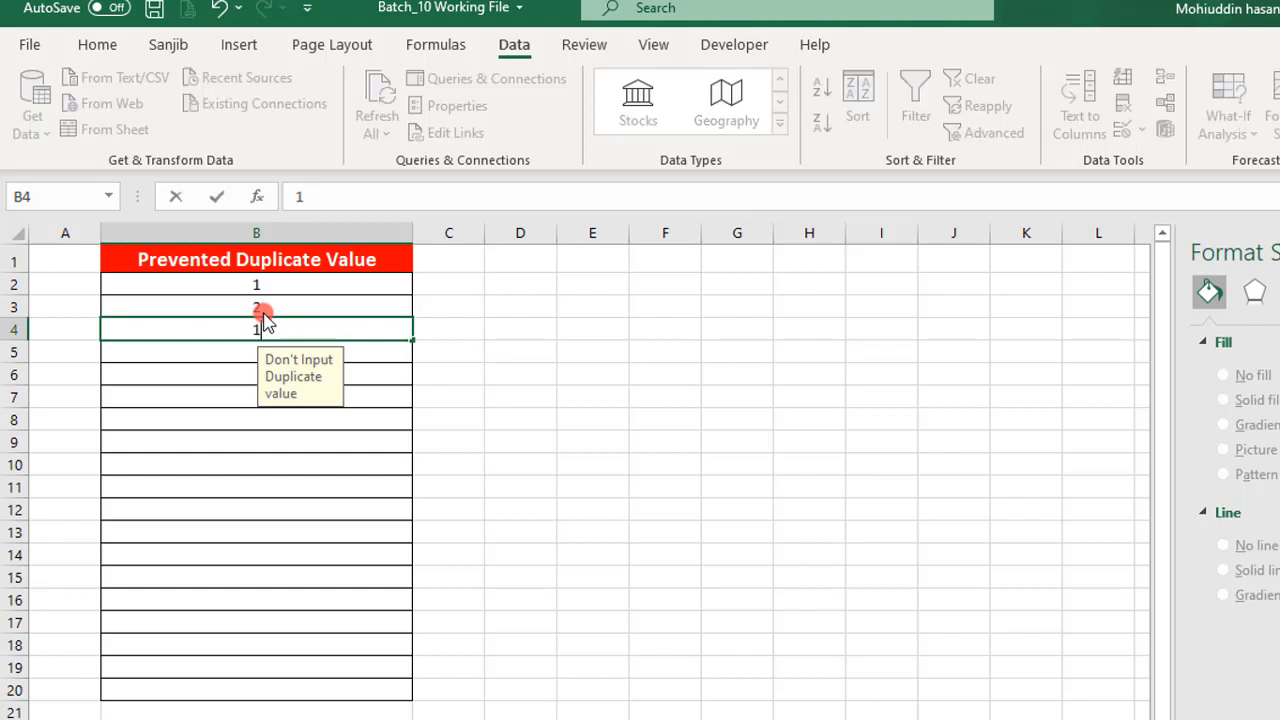
pyautogui.press('Return')
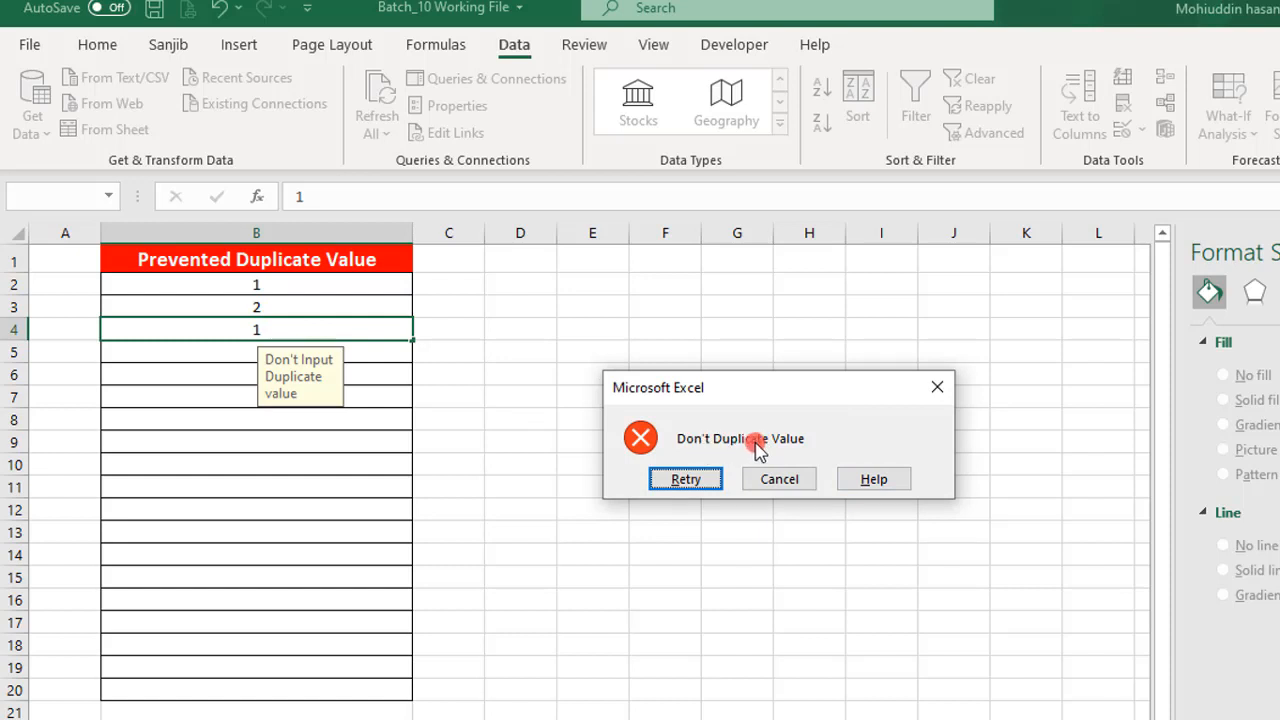
pyautogui.click(779, 479)
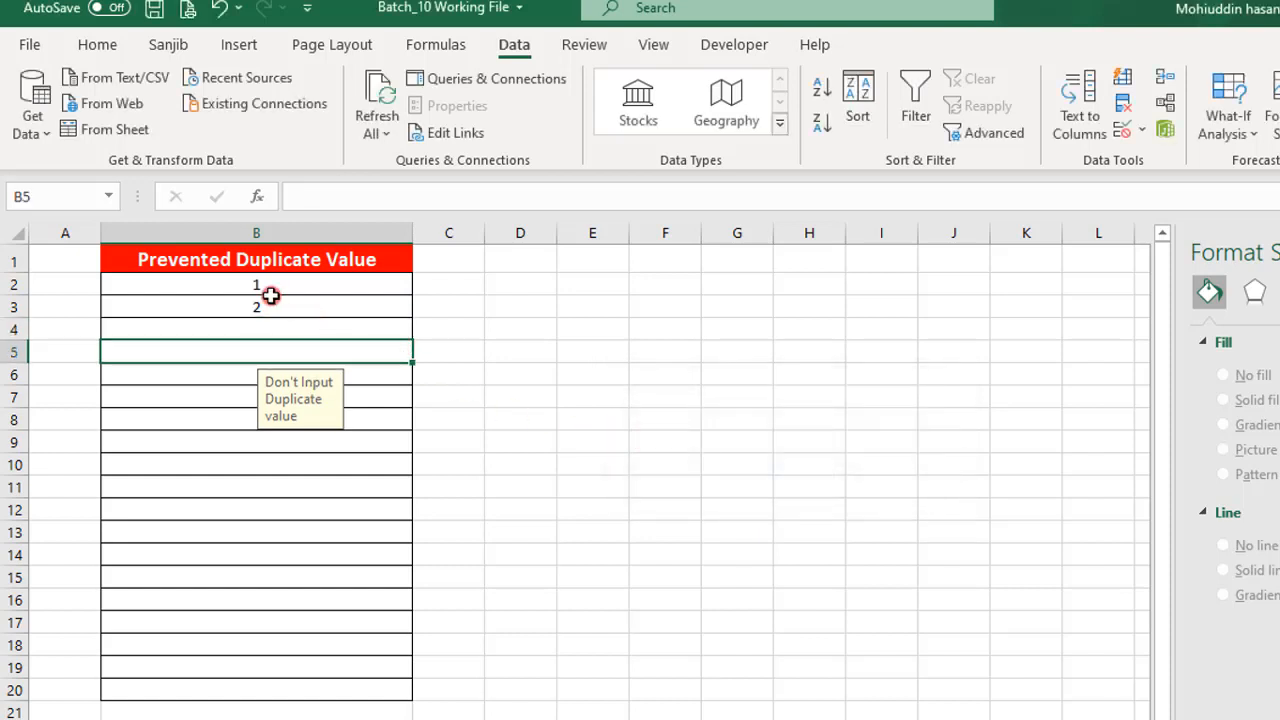